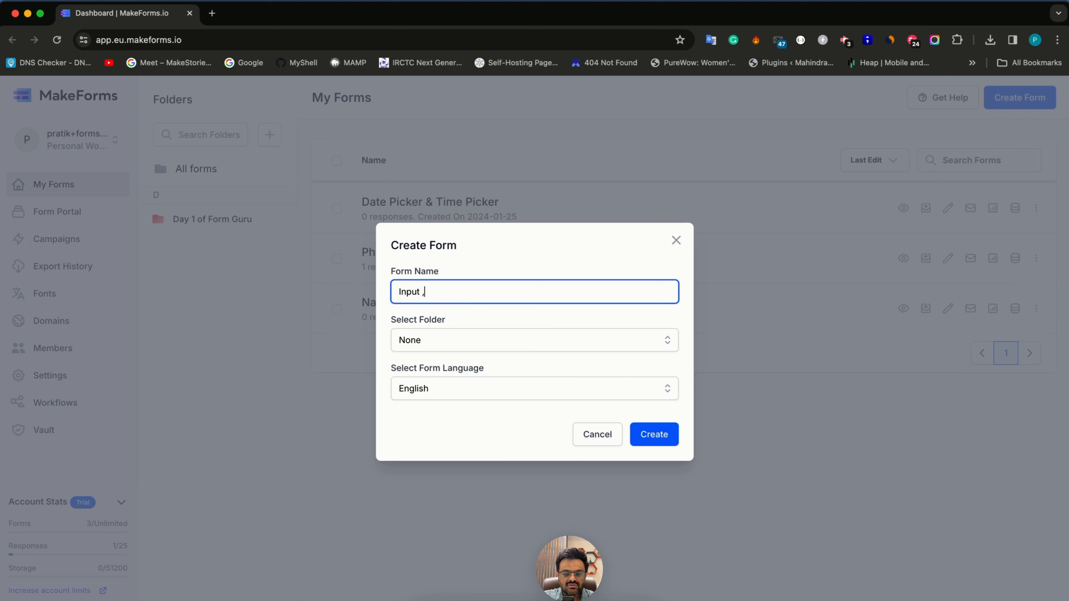
# Create a new English form named "Input , number, text area fields" without assigning a folder
pyautogui.write('number, text')
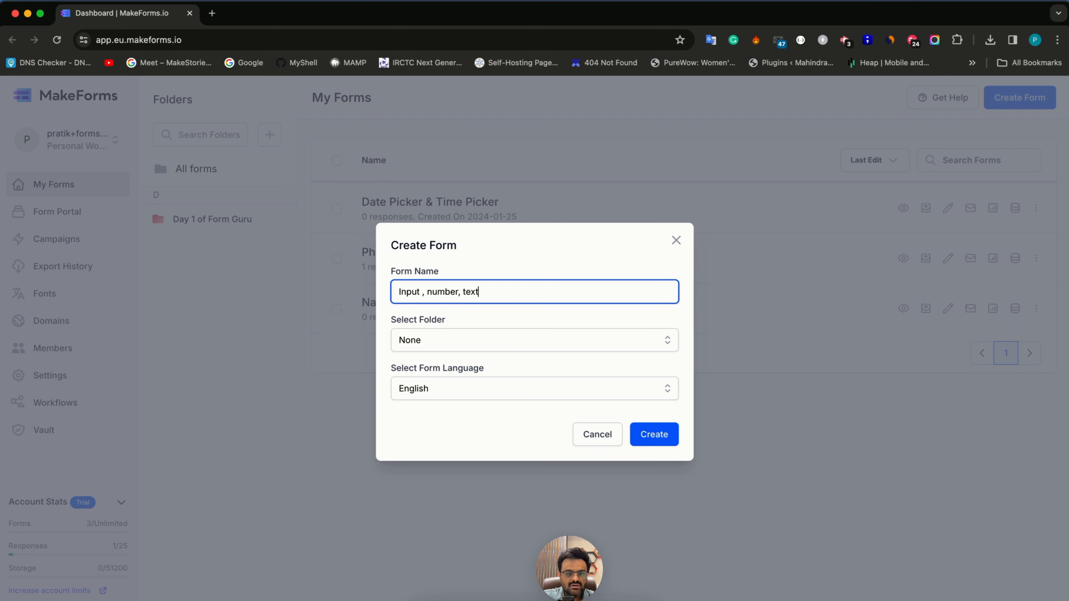
pyautogui.write(' afre')
pyautogui.write('ea fields')
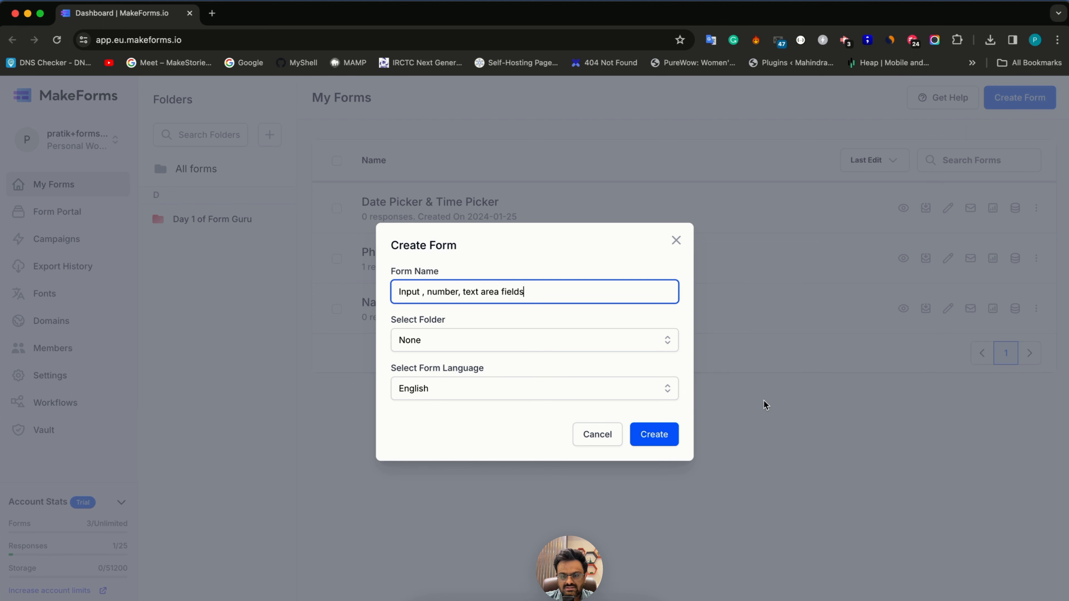
pyautogui.click(670, 439)
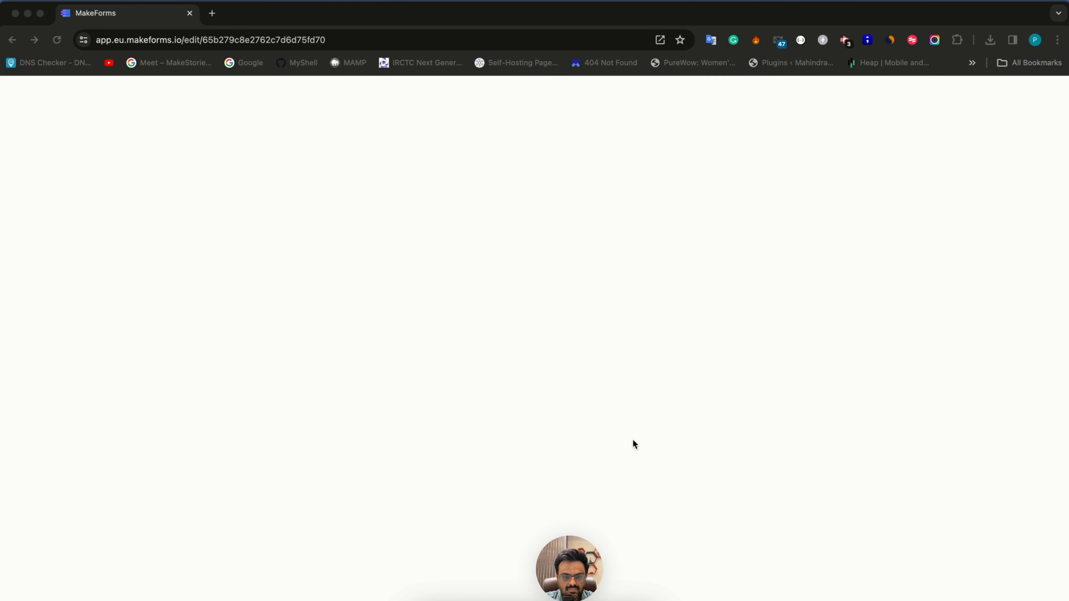
# Delete the default header block from the form and add an Input Field element
pyautogui.click(670, 189)
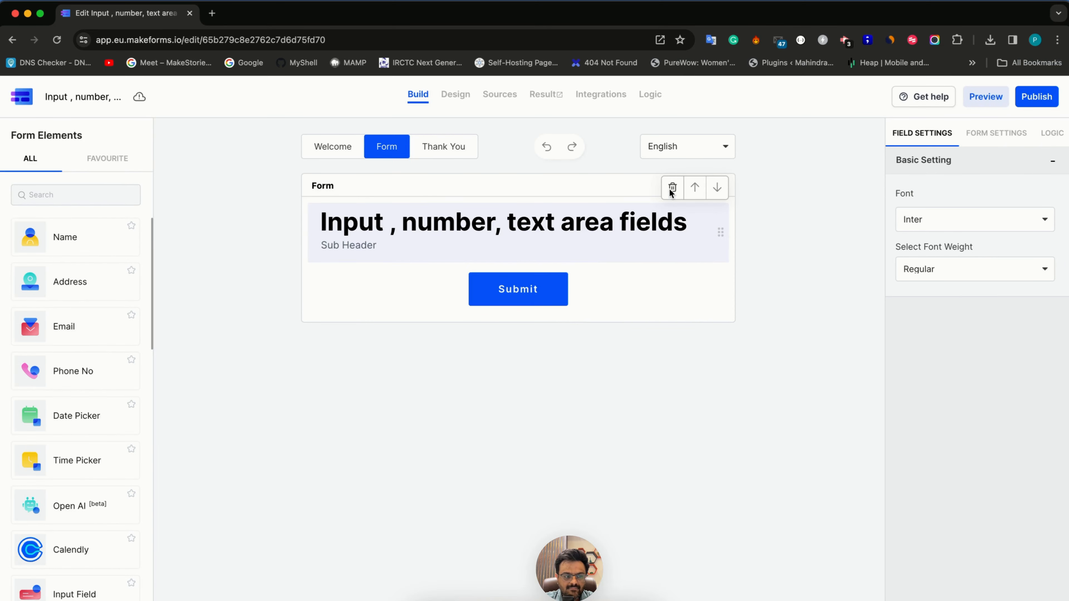
pyautogui.click(673, 187)
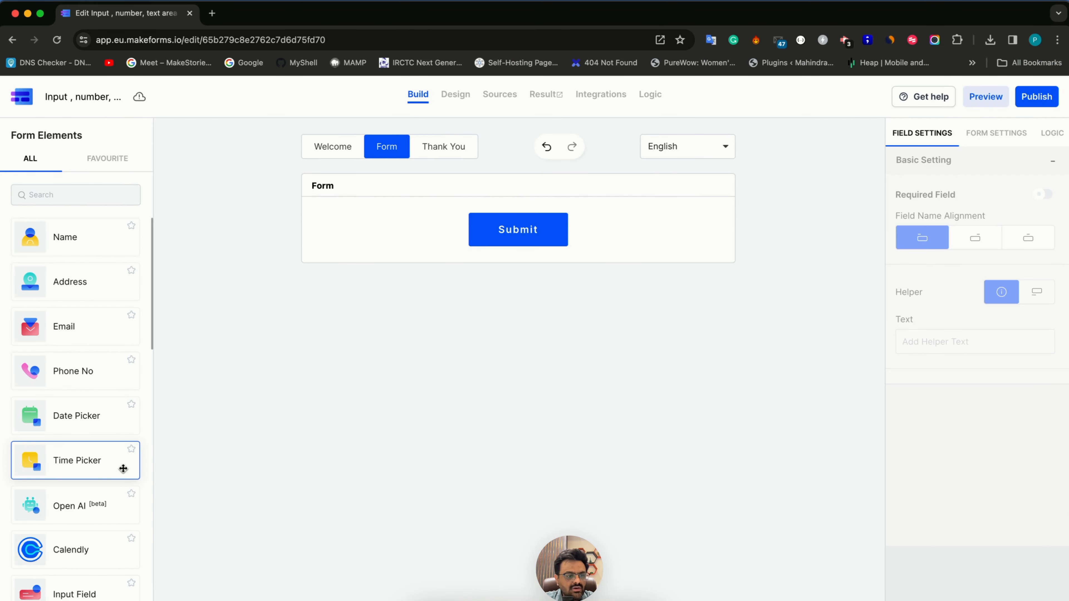
pyautogui.scroll(-2, 122, 467)
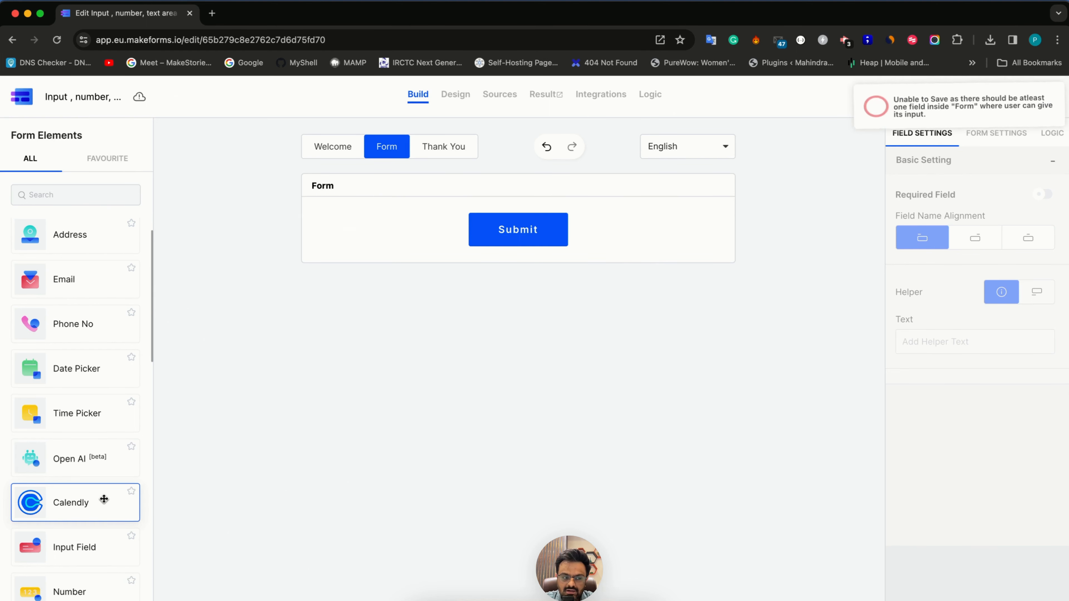
pyautogui.scroll(-1, 104, 499)
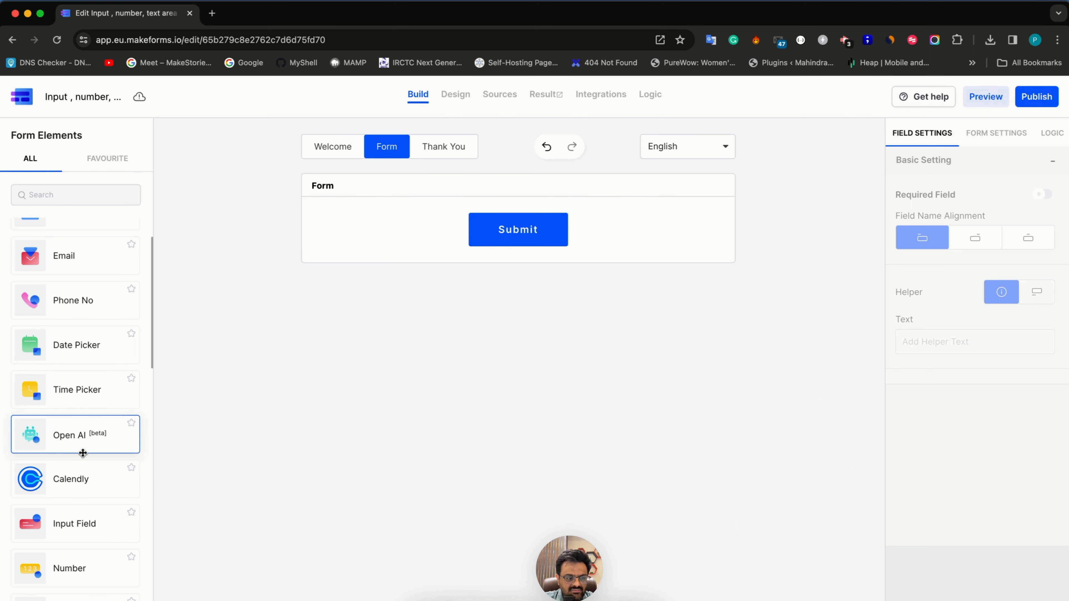
pyautogui.scroll(-2, 79, 527)
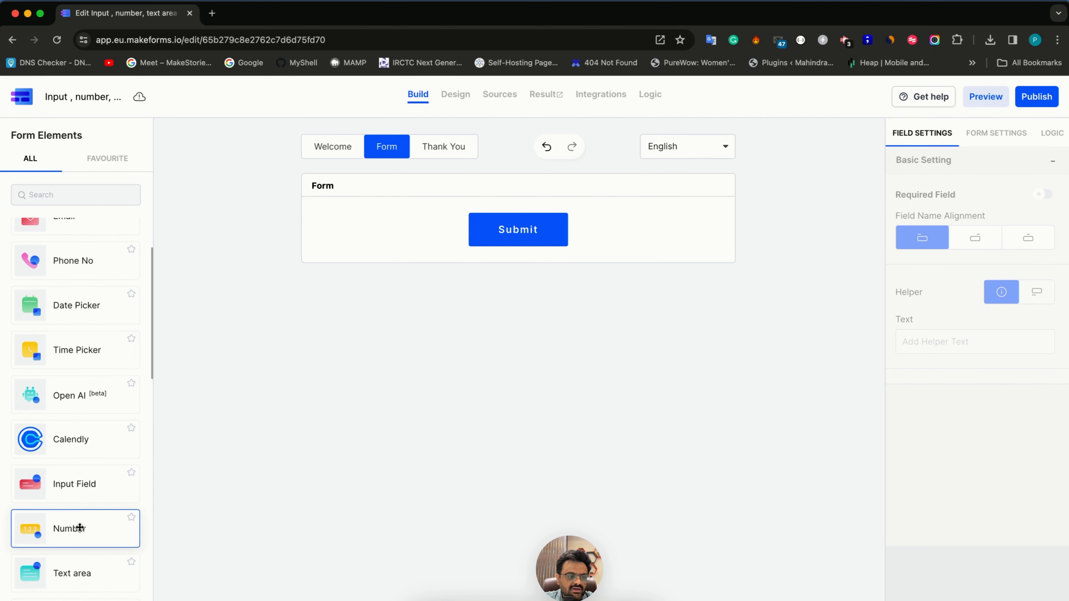
pyautogui.click(74, 493)
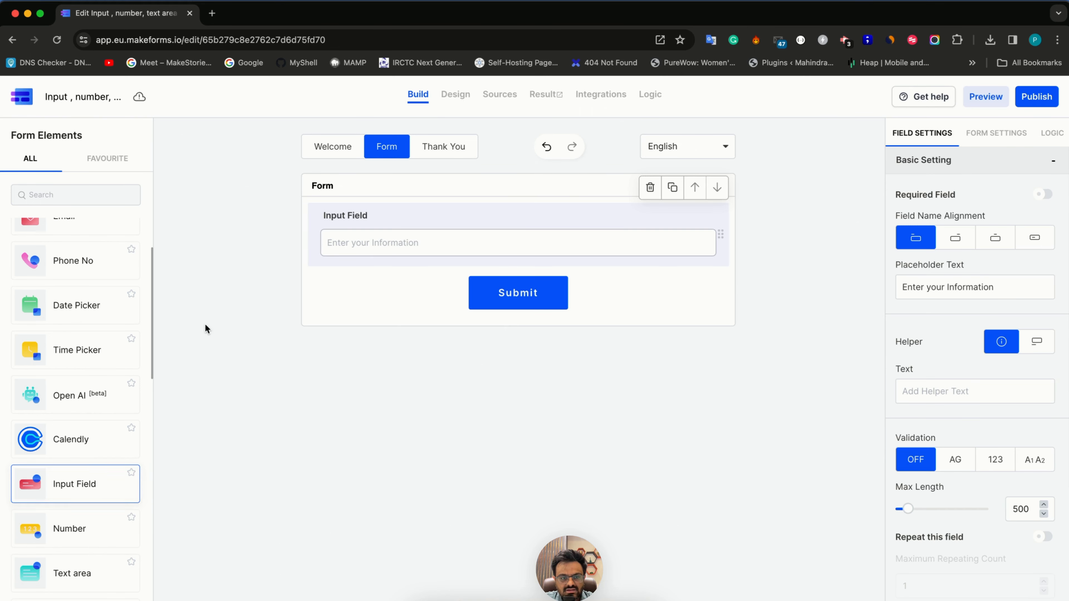
# Change the input field's label to "Which school did you go to ?"
pyautogui.doubleClick(340, 215)
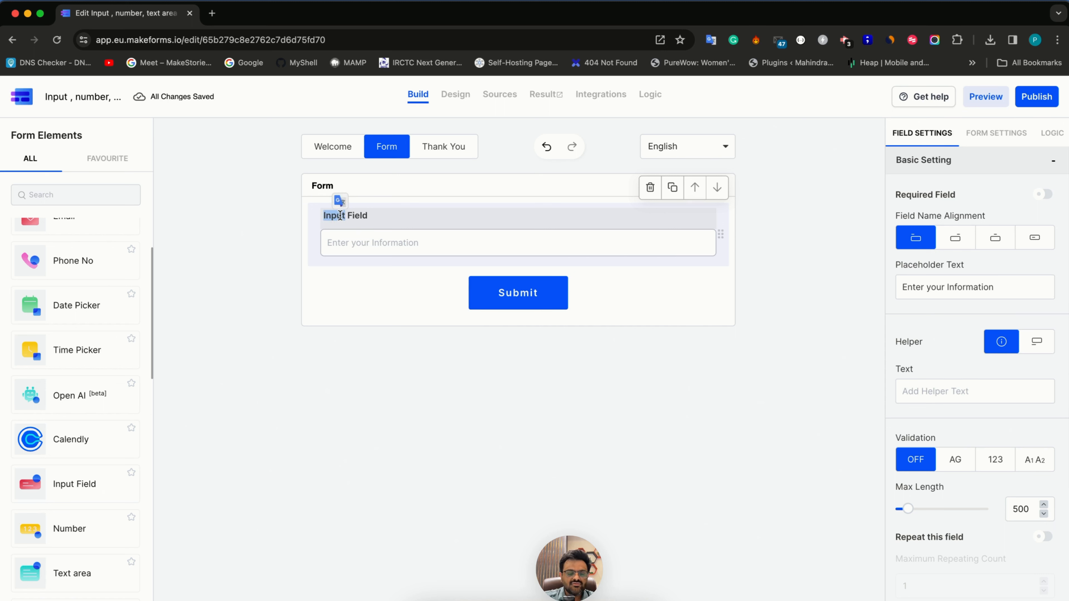
pyautogui.tripleClick(340, 215)
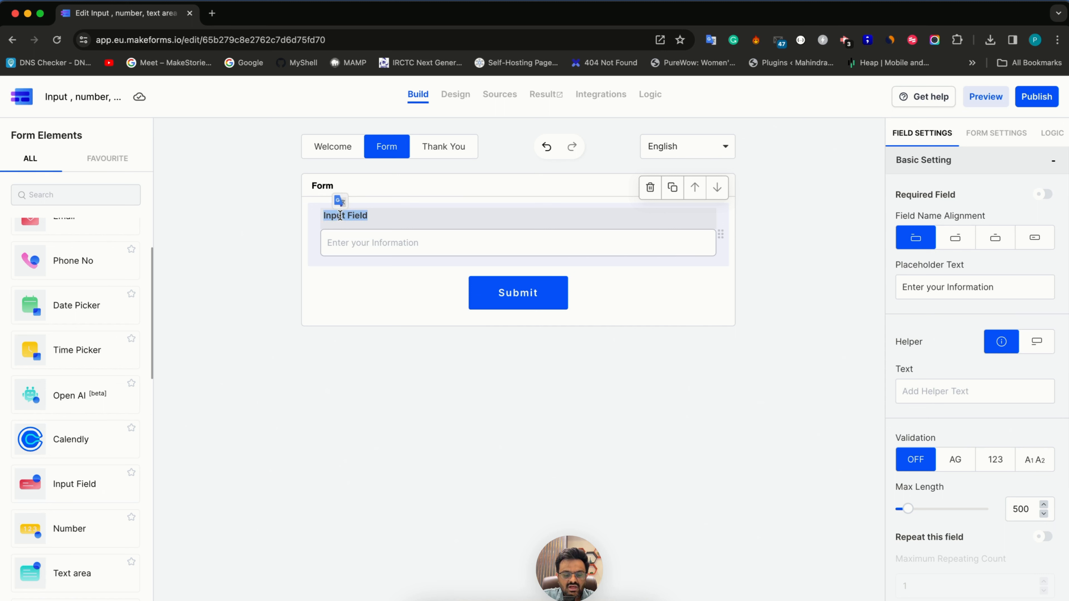
pyautogui.write('Which school did you go to ')
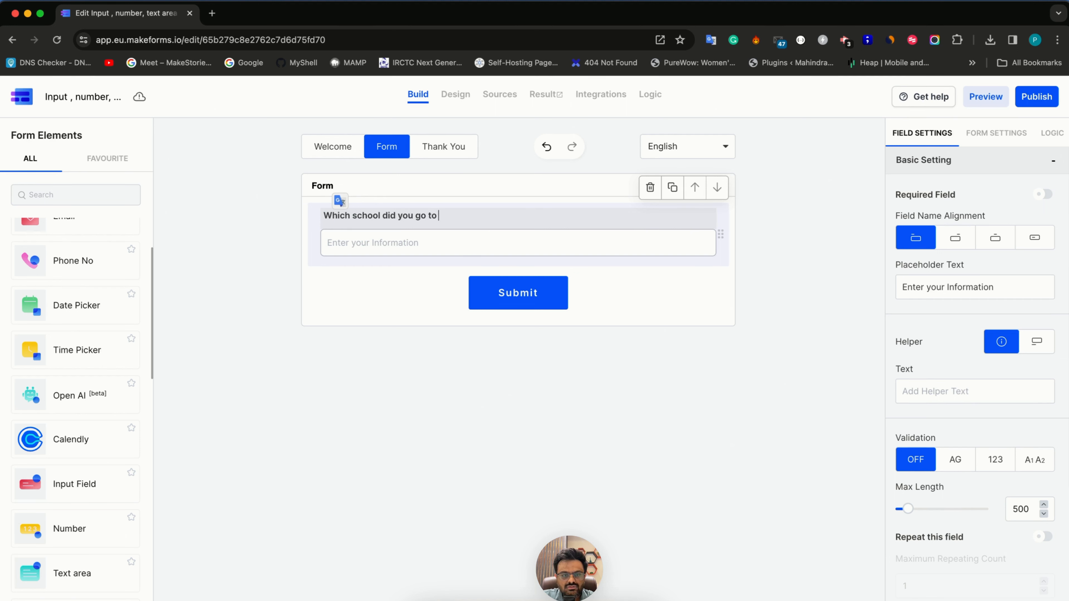
pyautogui.write('?')
# Toggle the required option on and off, and try the right, centre and inside-field label alignments, returning to centre
pyautogui.click(1043, 195)
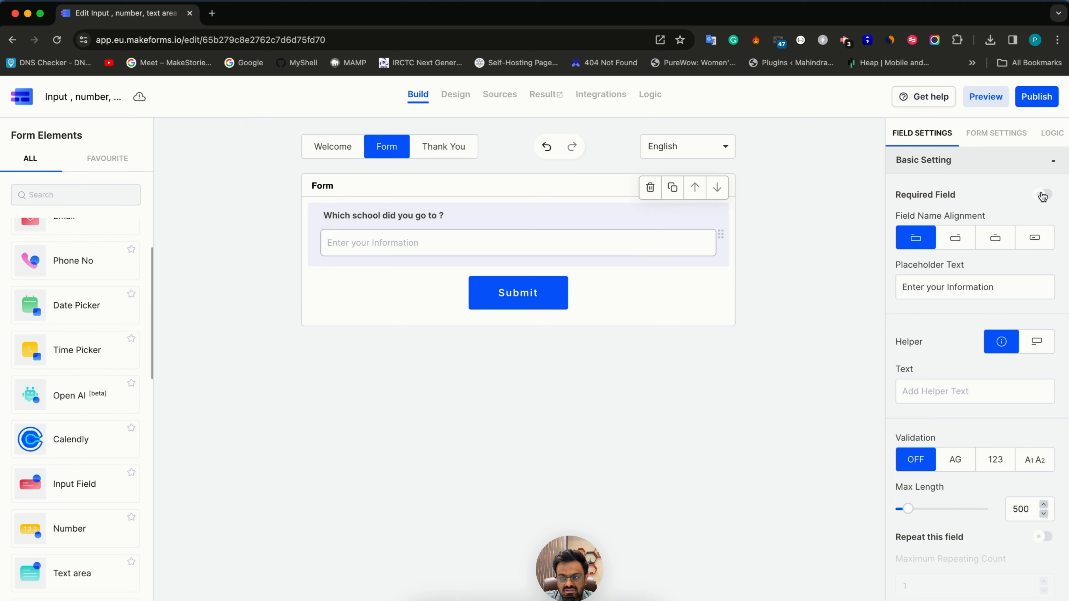
pyautogui.click(1043, 197)
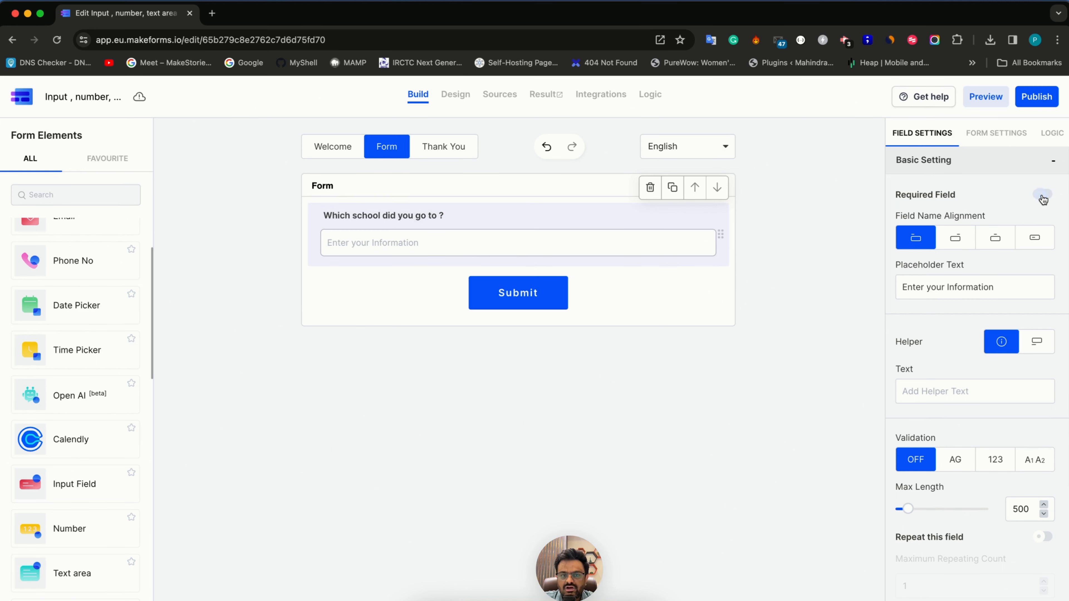
pyautogui.click(954, 241)
pyautogui.click(990, 248)
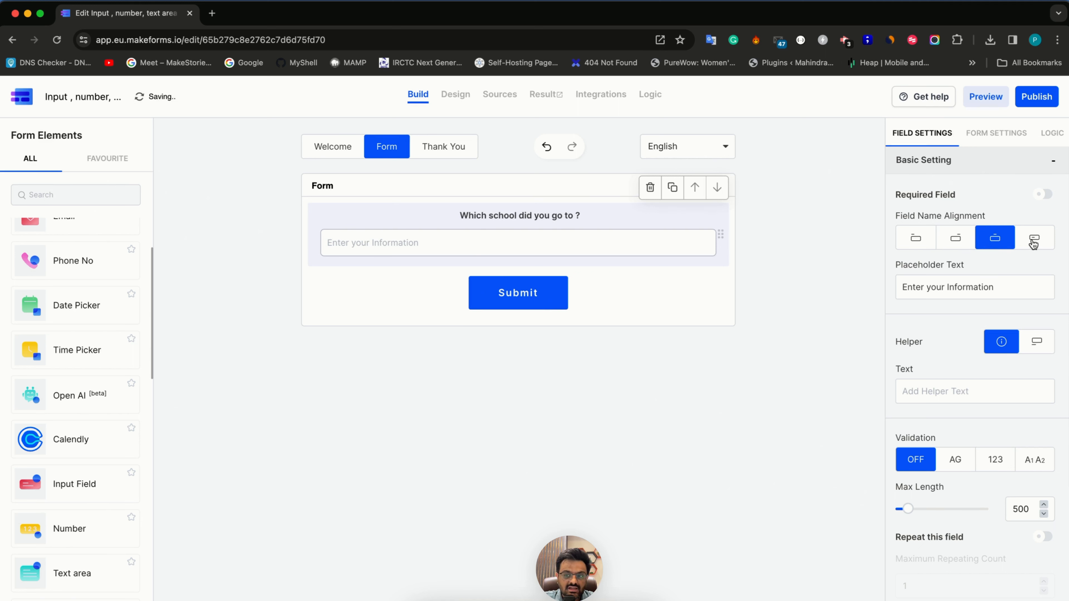
pyautogui.tripleClick(930, 286)
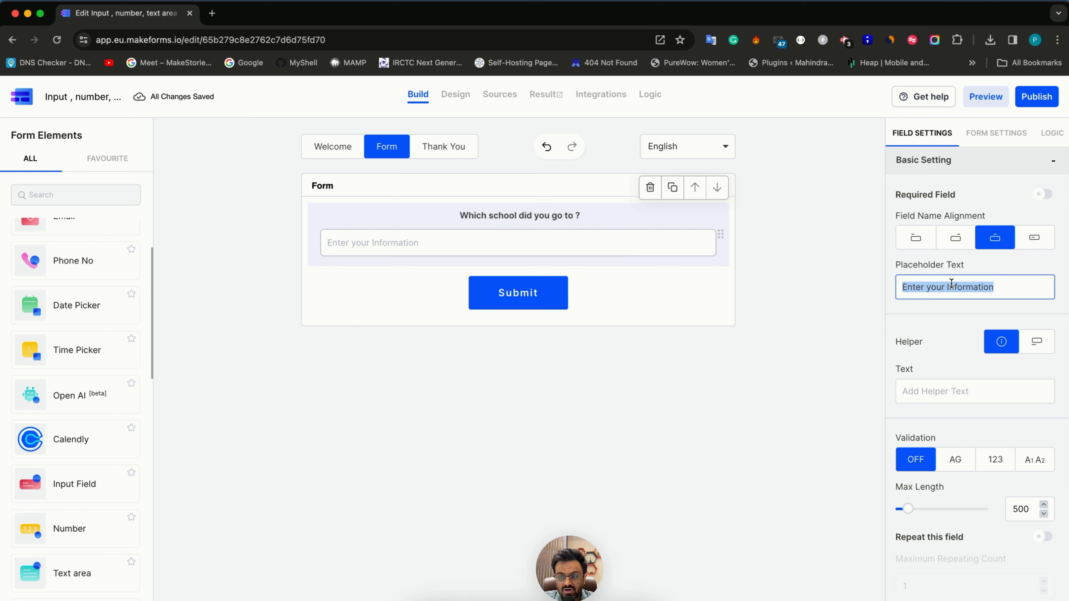
pyautogui.click(1034, 241)
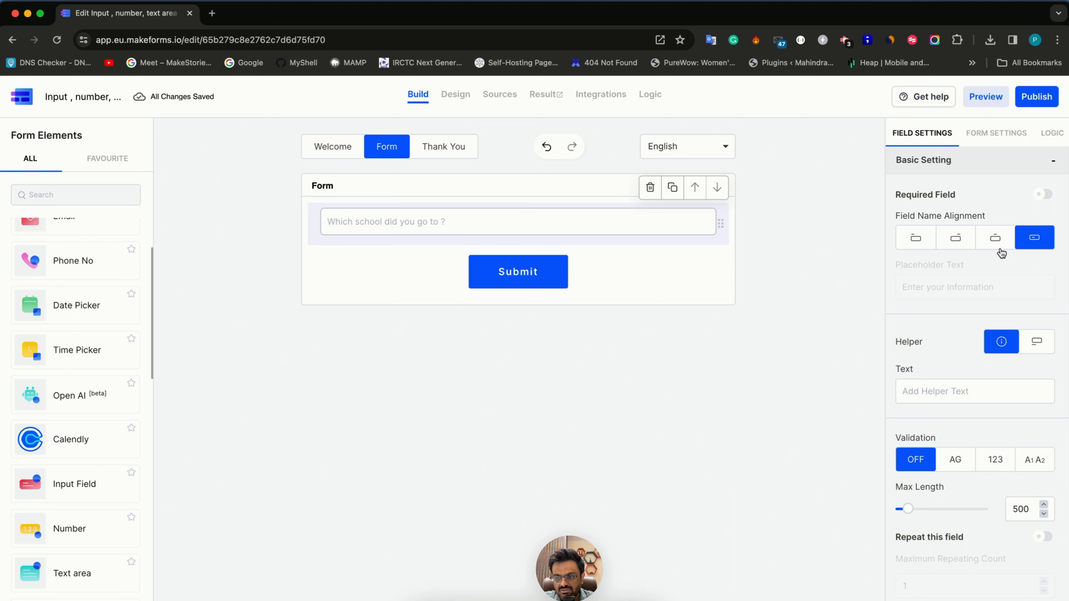
pyautogui.click(995, 237)
# Set the school field's helper text to "your school name goes here"
pyautogui.scroll(-1, 941, 347)
pyautogui.scroll(-1, 937, 352)
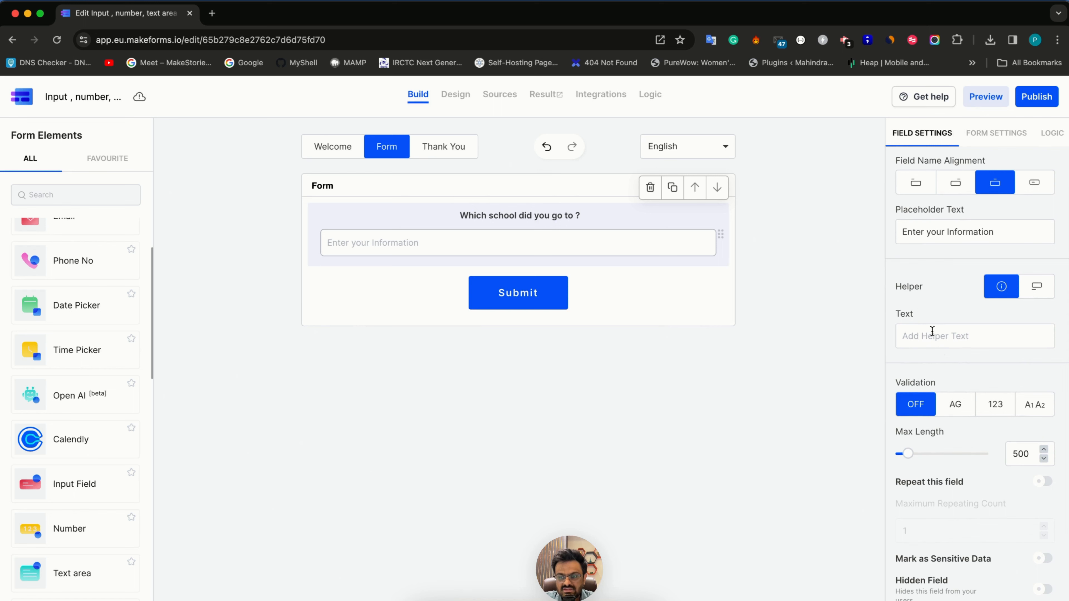
pyautogui.click(933, 335)
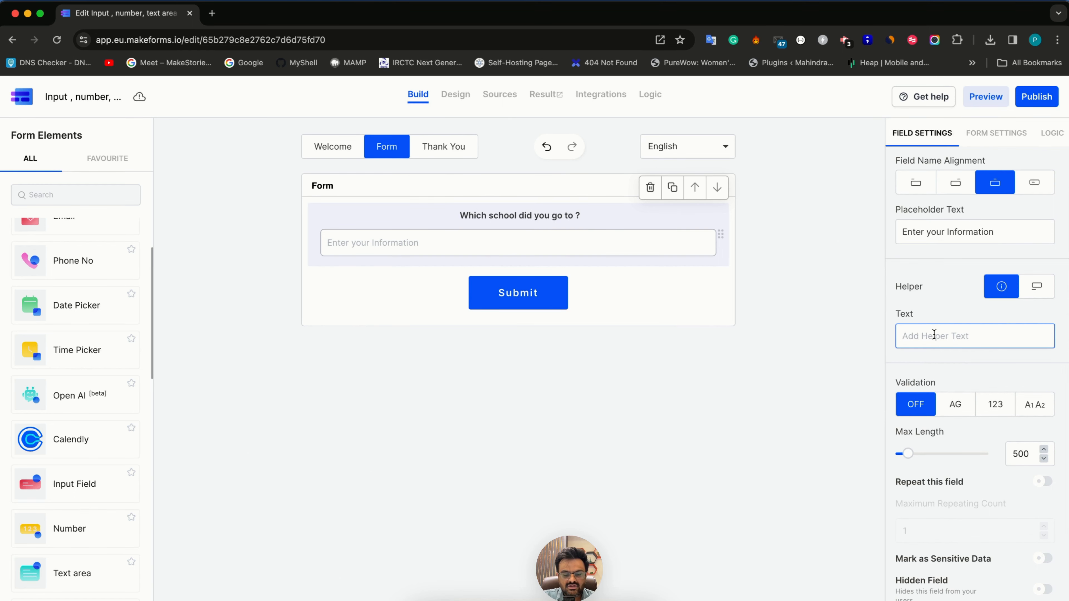
pyautogui.write('Enter')
pyautogui.press('super+a')
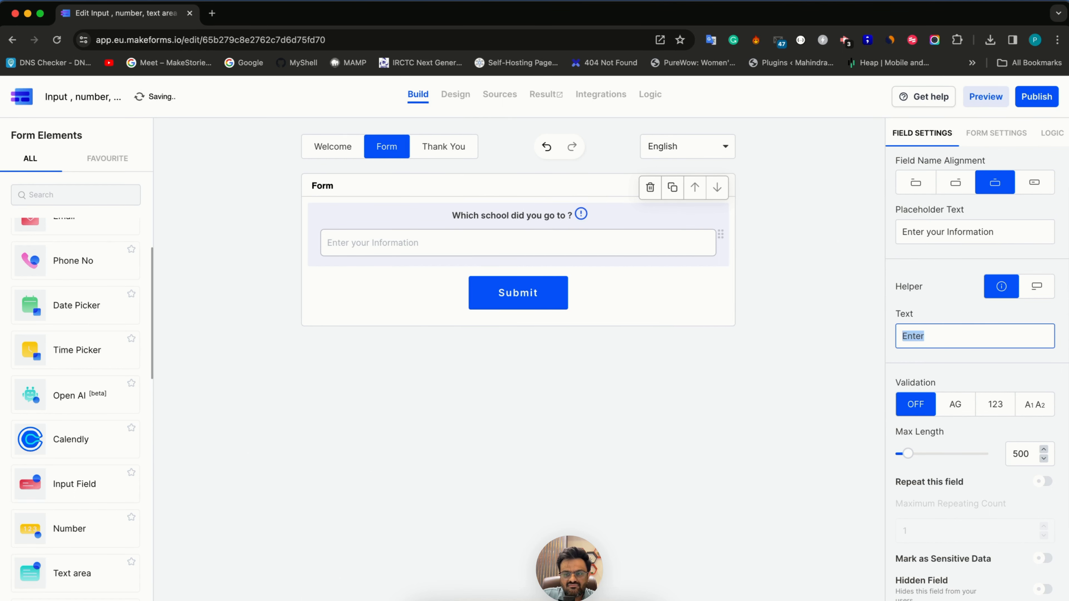
pyautogui.write('your school name goes here')
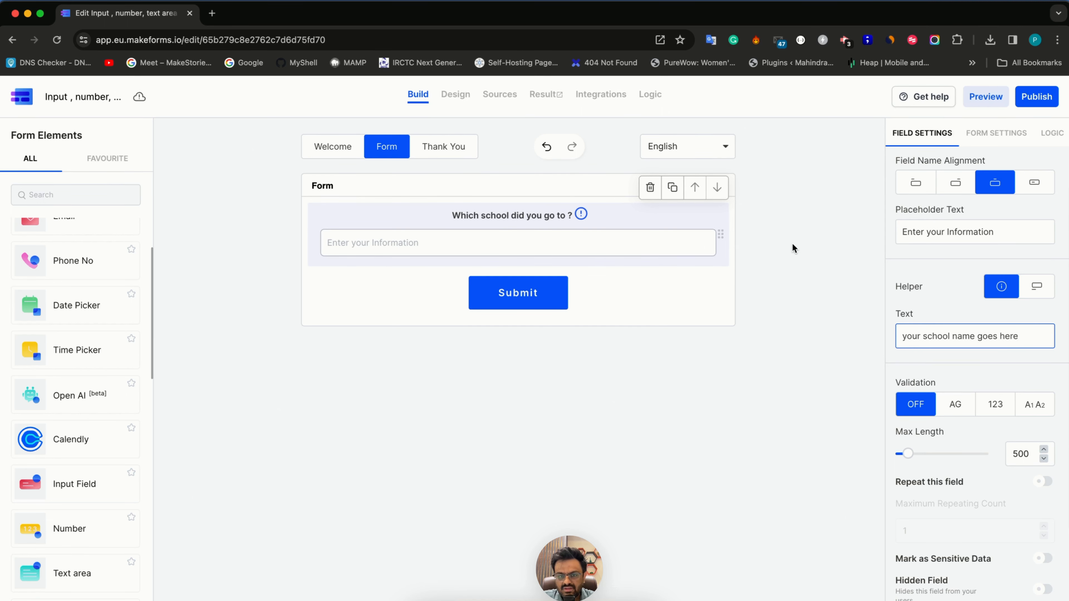
# Try showing the helper text below the field, restore its info icon style, and left-align the field name
pyautogui.click(1045, 290)
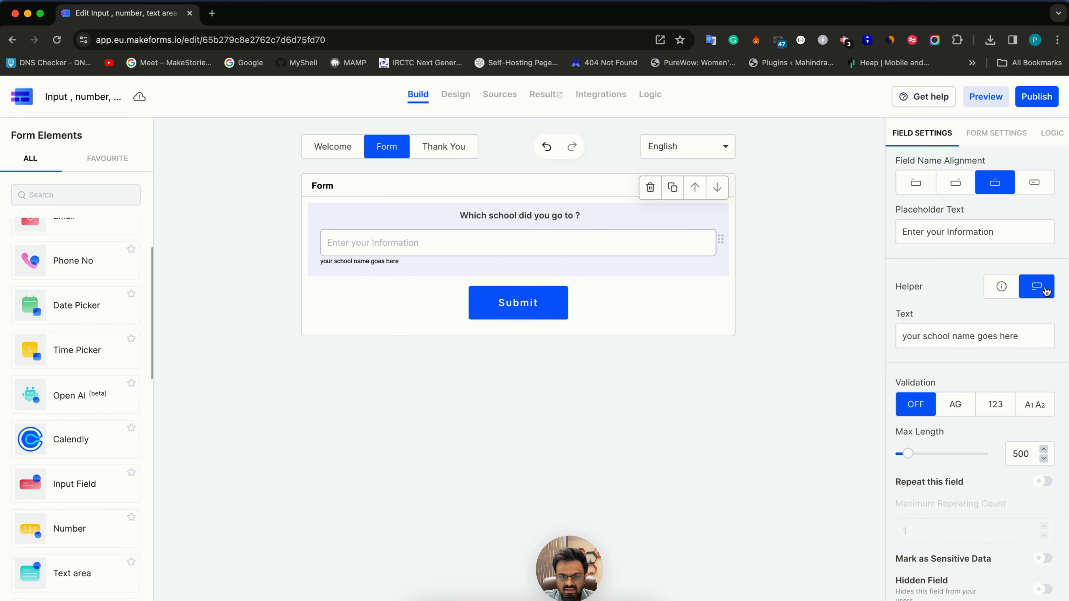
pyautogui.scroll(-1, 976, 385)
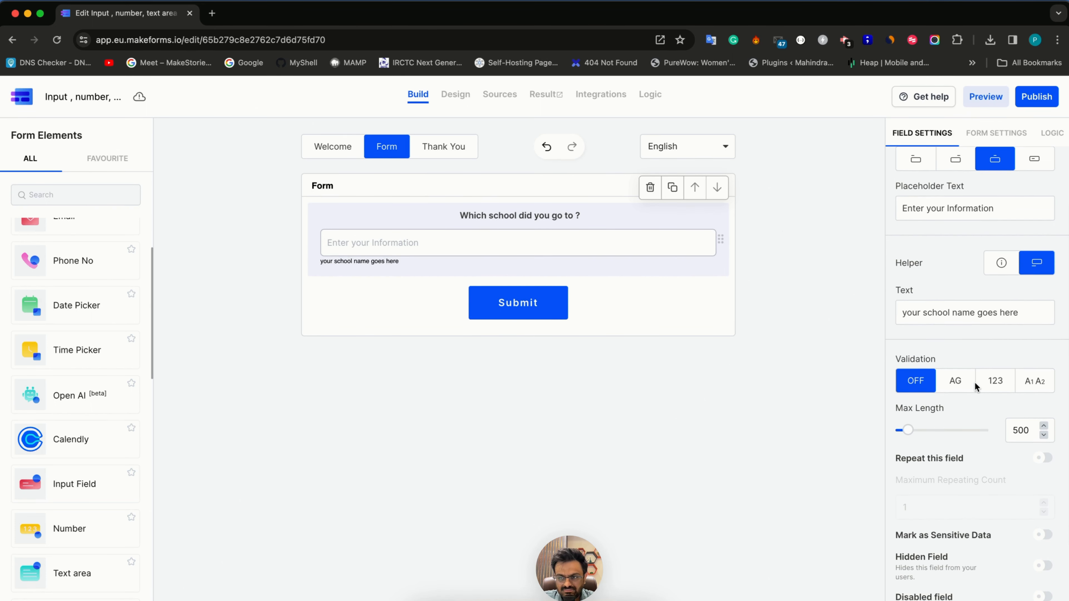
pyautogui.click(921, 160)
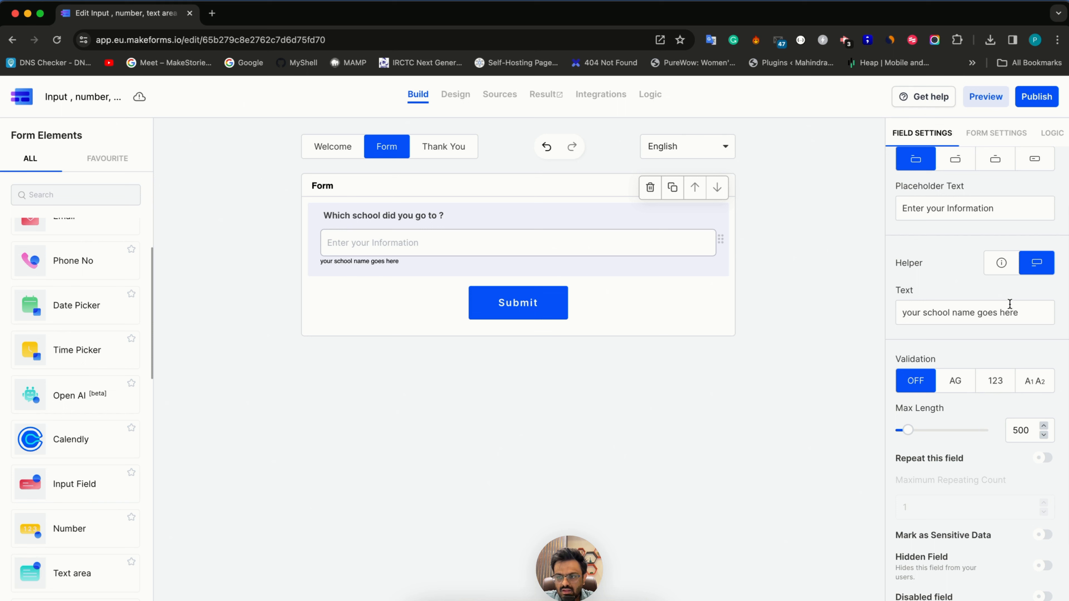
pyautogui.click(1001, 265)
# Try the AG and 123 validation options on the school field, then set its validation to A1A2
pyautogui.scroll(-2, 952, 375)
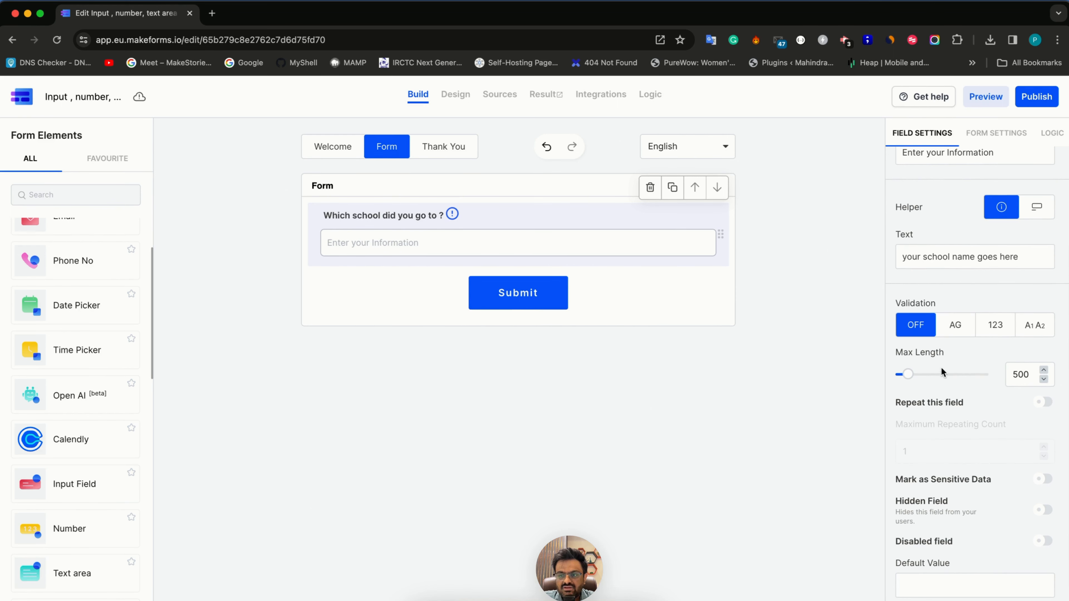
pyautogui.click(954, 332)
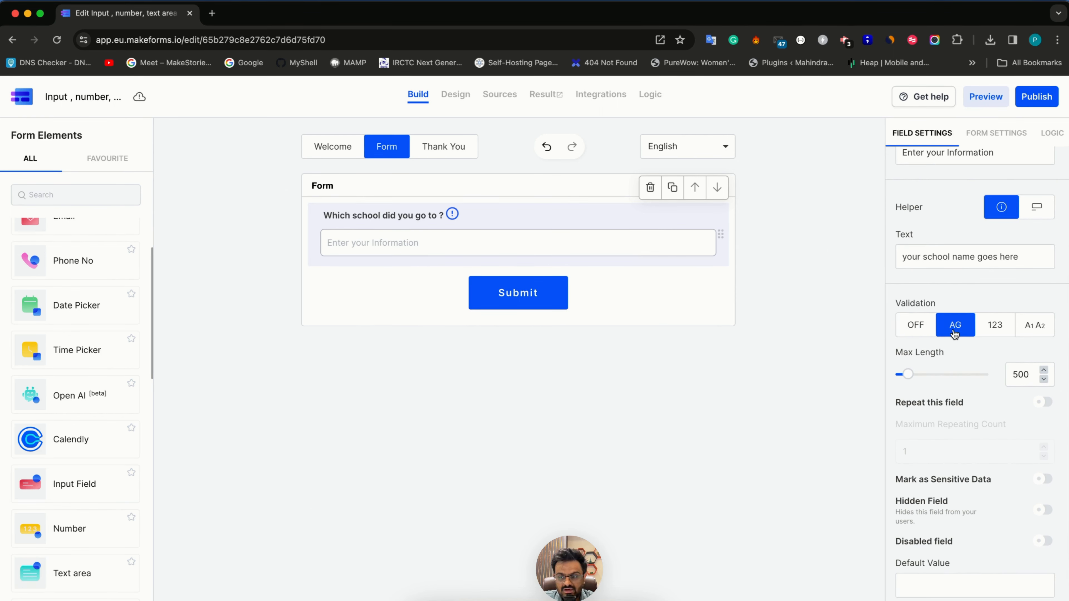
pyautogui.click(997, 330)
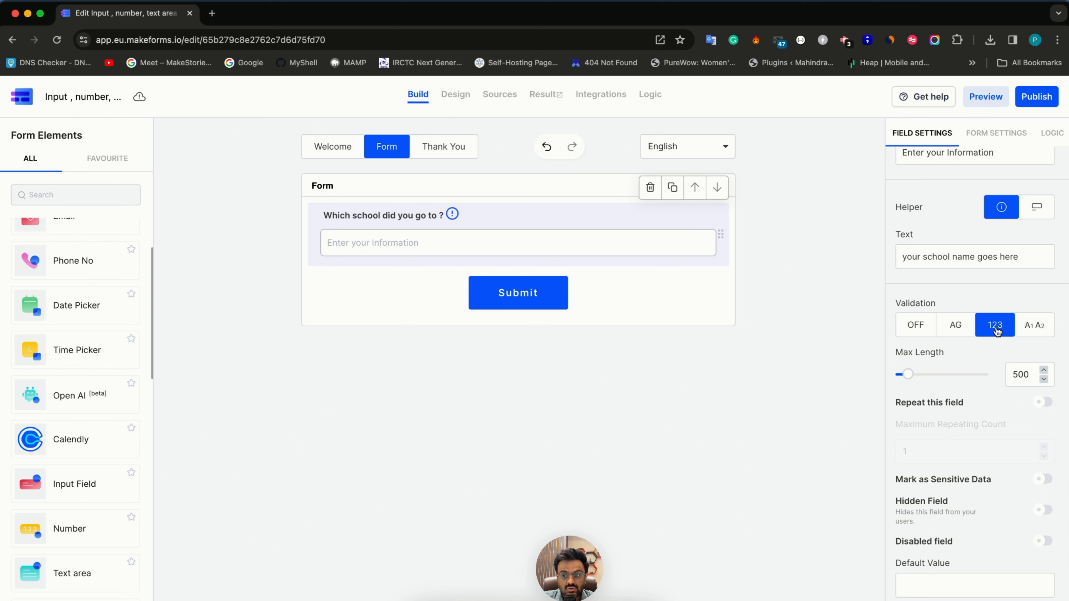
pyautogui.click(1036, 328)
# Adjust the school field's maximum length to about 1473 characters
pyautogui.scroll(-1, 912, 376)
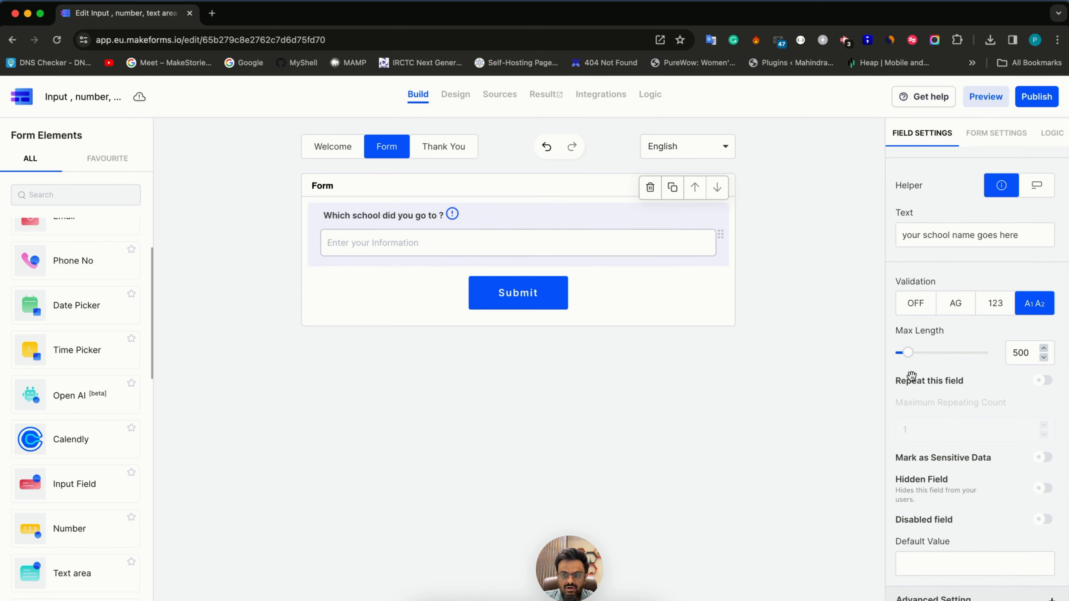
pyautogui.moveTo(908, 346); pyautogui.dragTo(937, 361)
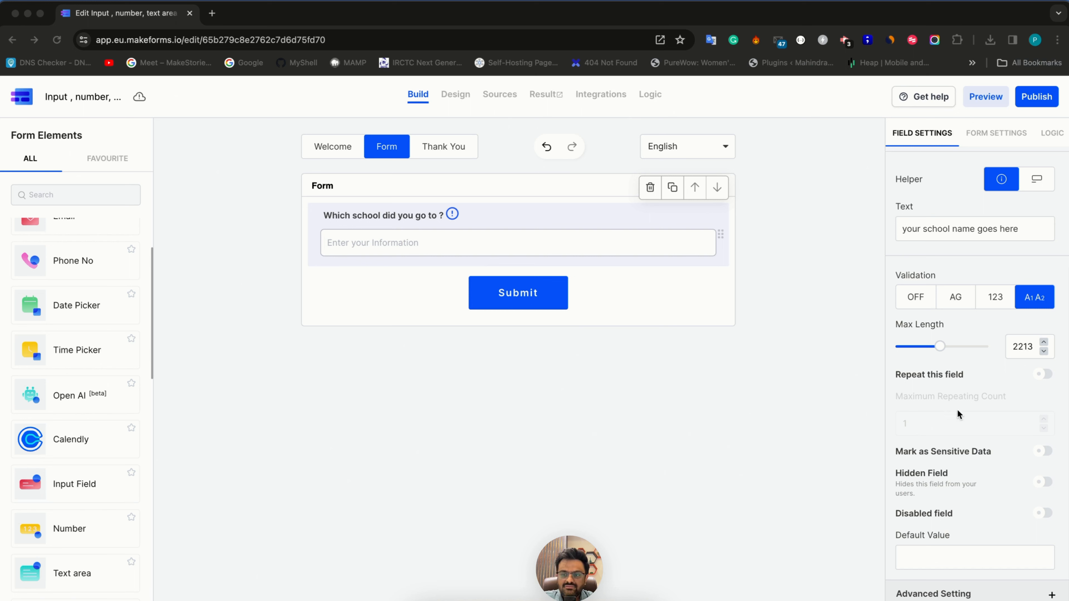
pyautogui.click(941, 382)
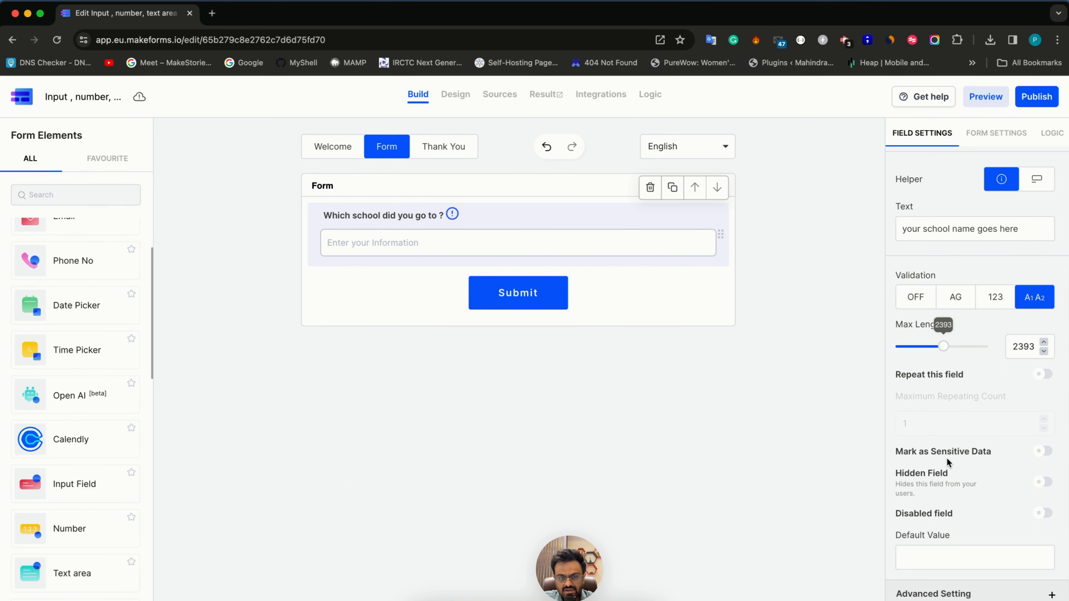
pyautogui.moveTo(940, 358); pyautogui.dragTo(923, 396)
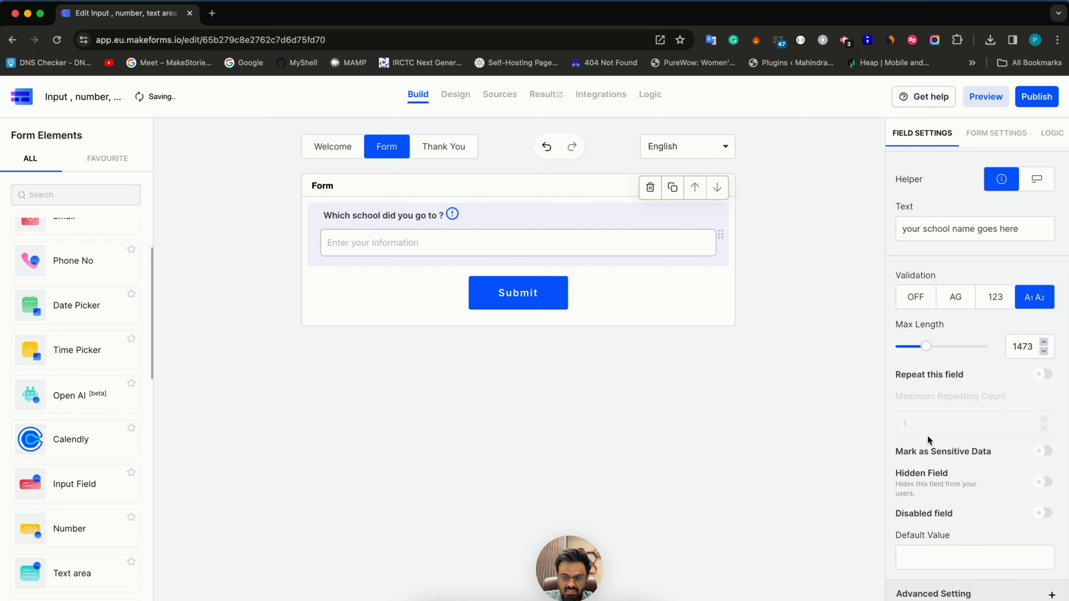
# Make the school field hidden and enable its auto fill from query parameter in the advanced settings
pyautogui.click(1043, 482)
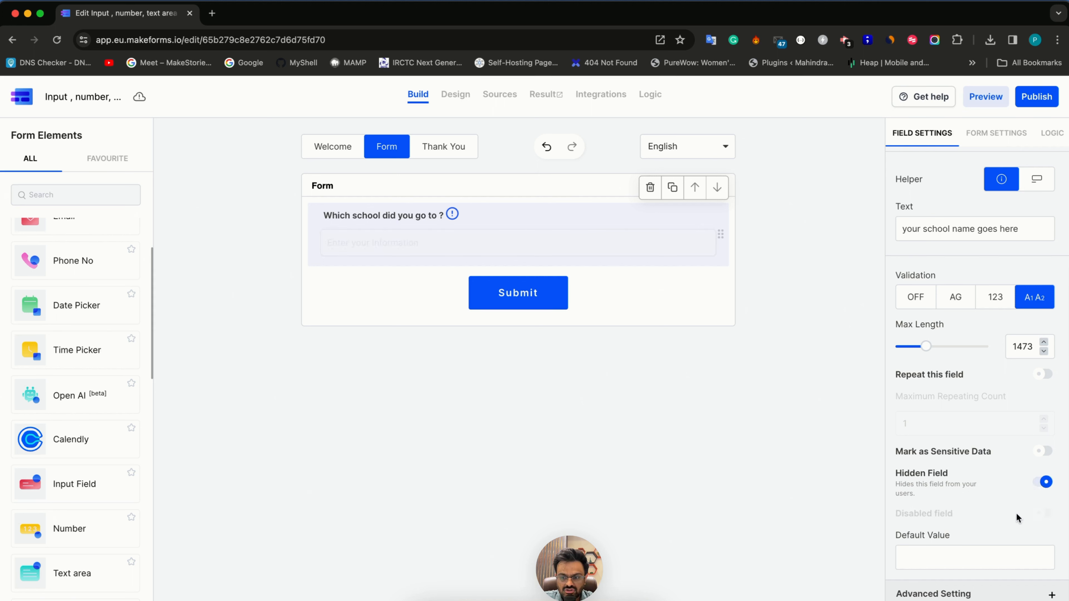
pyautogui.click(938, 557)
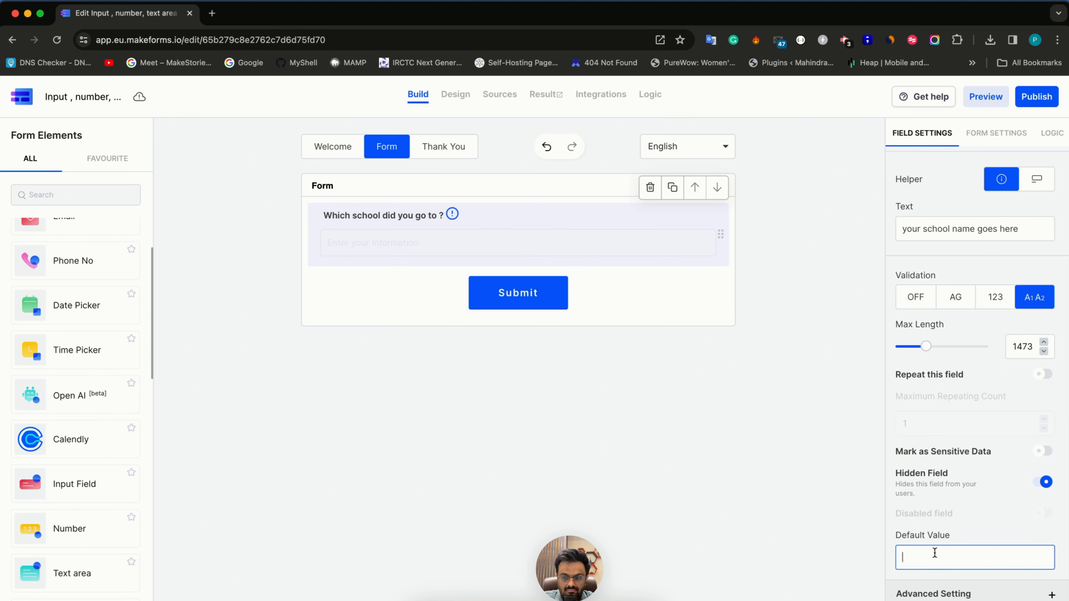
pyautogui.click(926, 595)
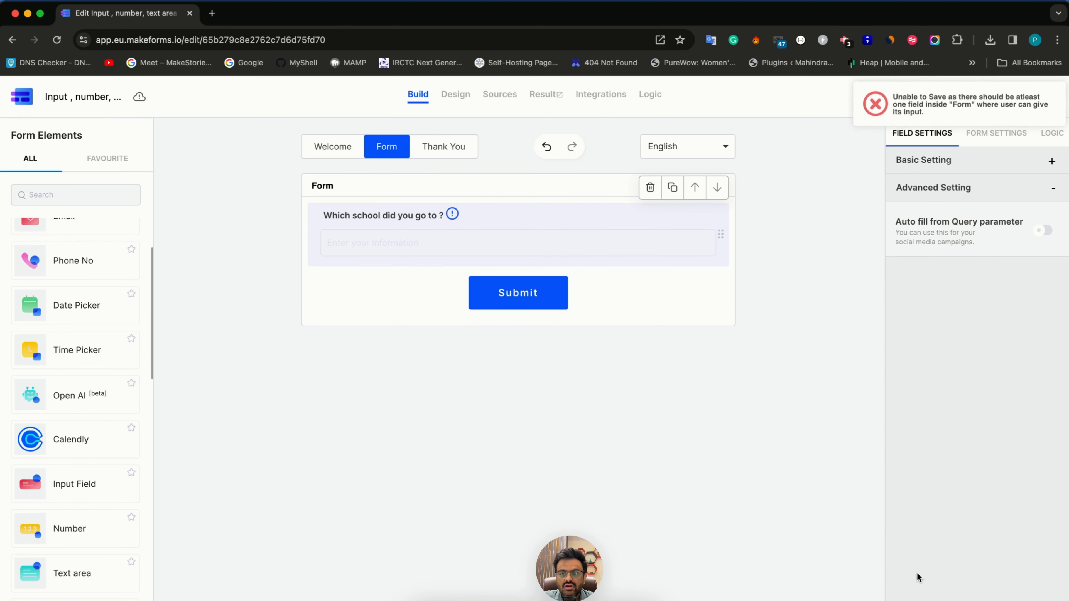
pyautogui.click(1044, 232)
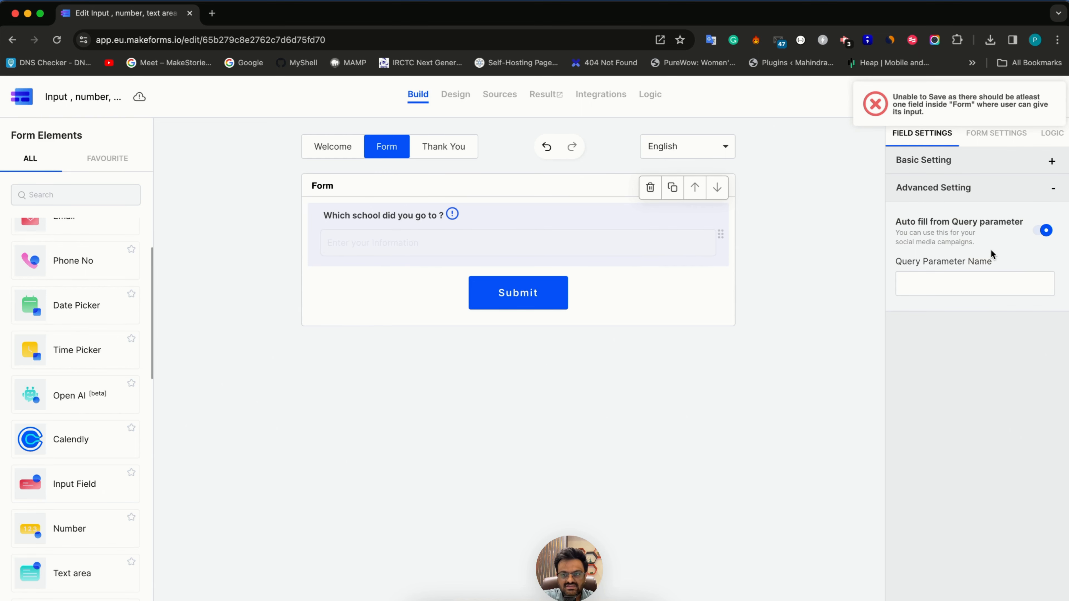
# Unhide the school field, make it a disabled field, and give it the default value St Thomas
pyautogui.click(964, 176)
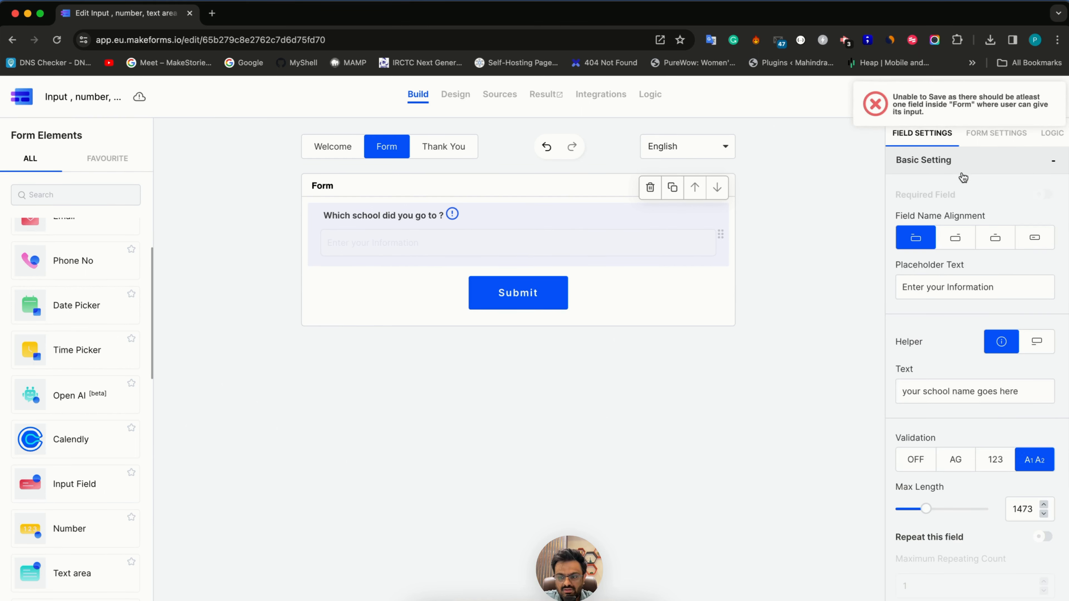
pyautogui.scroll(-4, 1018, 506)
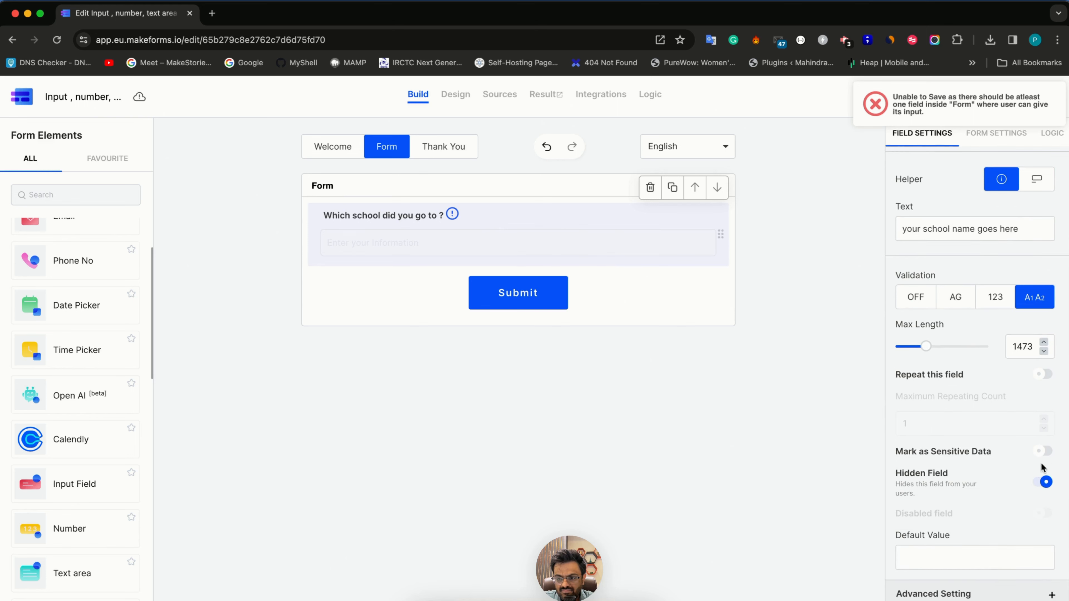
pyautogui.click(1045, 482)
pyautogui.click(1044, 513)
pyautogui.click(997, 557)
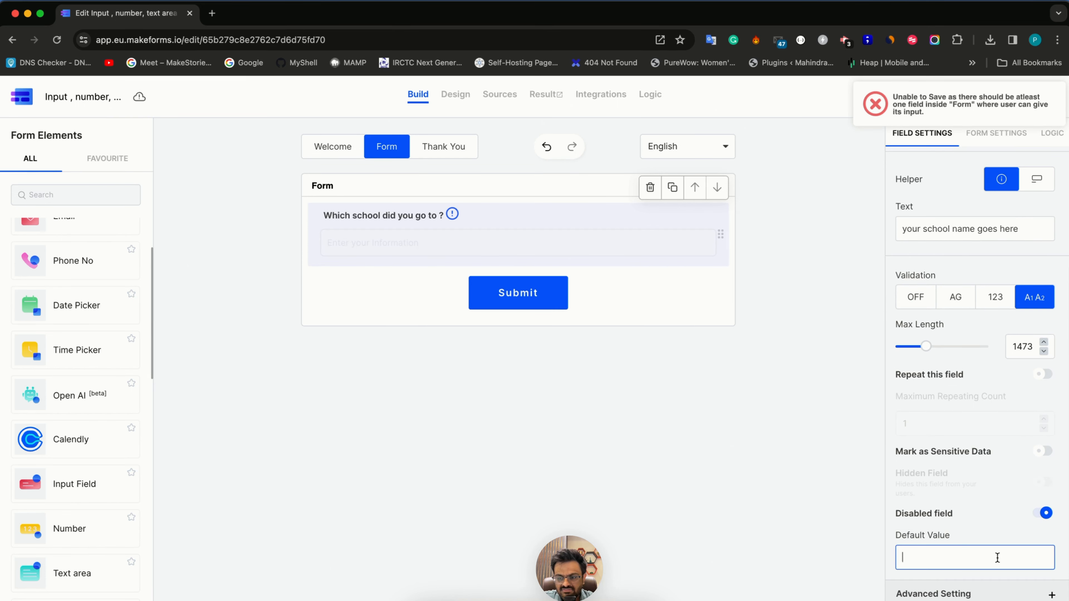
pyautogui.write('St Thomas')
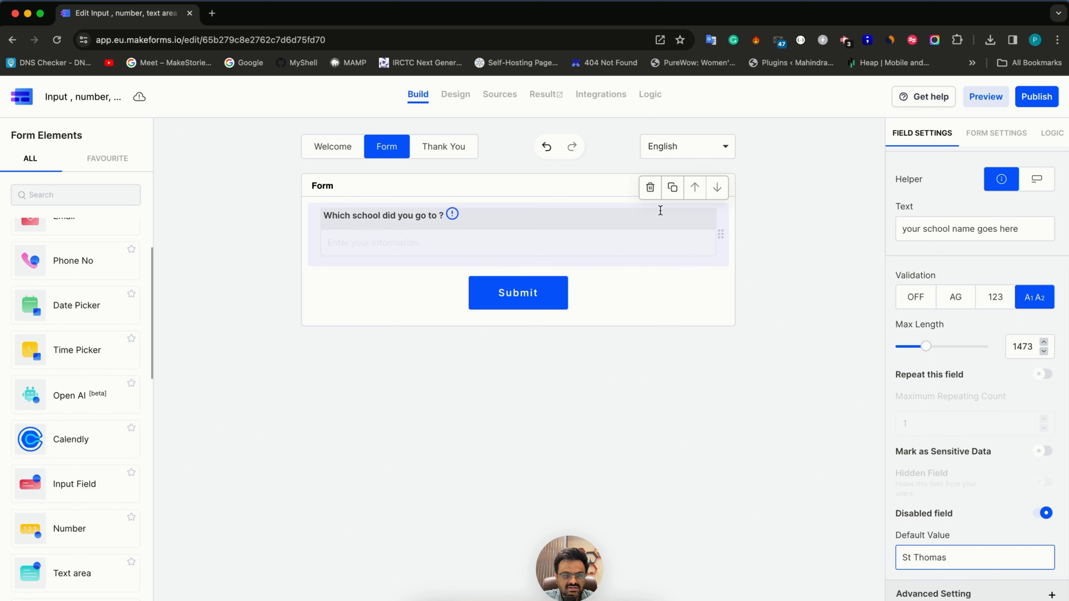
# Check in the form's design preview how the disabled school field behaves with its default value
pyautogui.click(455, 94)
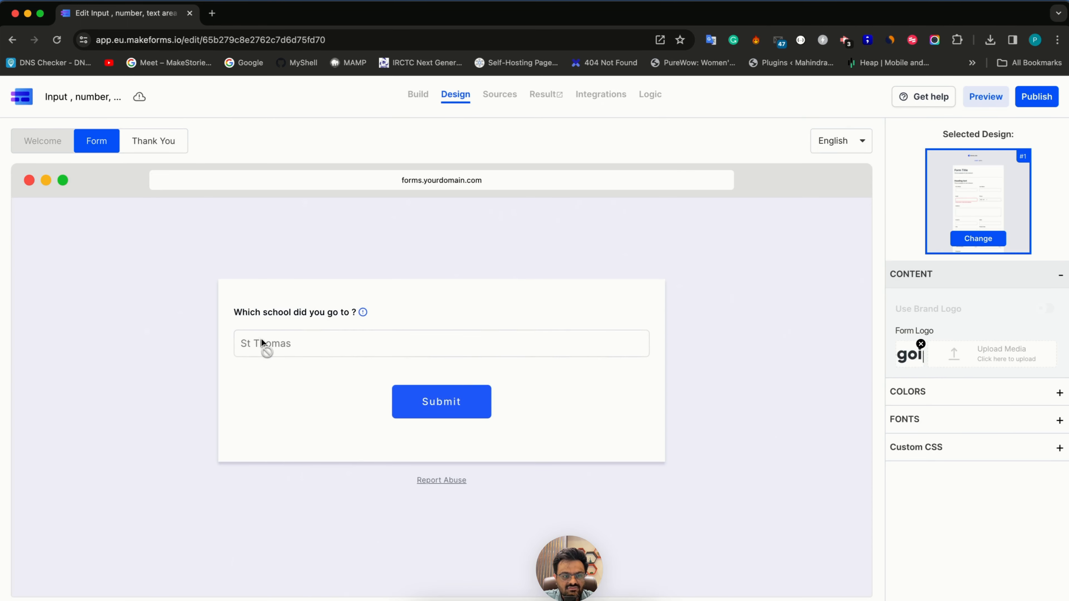
pyautogui.moveTo(261, 344)
pyautogui.mouseDown()
pyautogui.moveTo(307, 345)
pyautogui.moveTo(240, 348)
pyautogui.mouseUp()
pyautogui.tripleClick(240, 349)
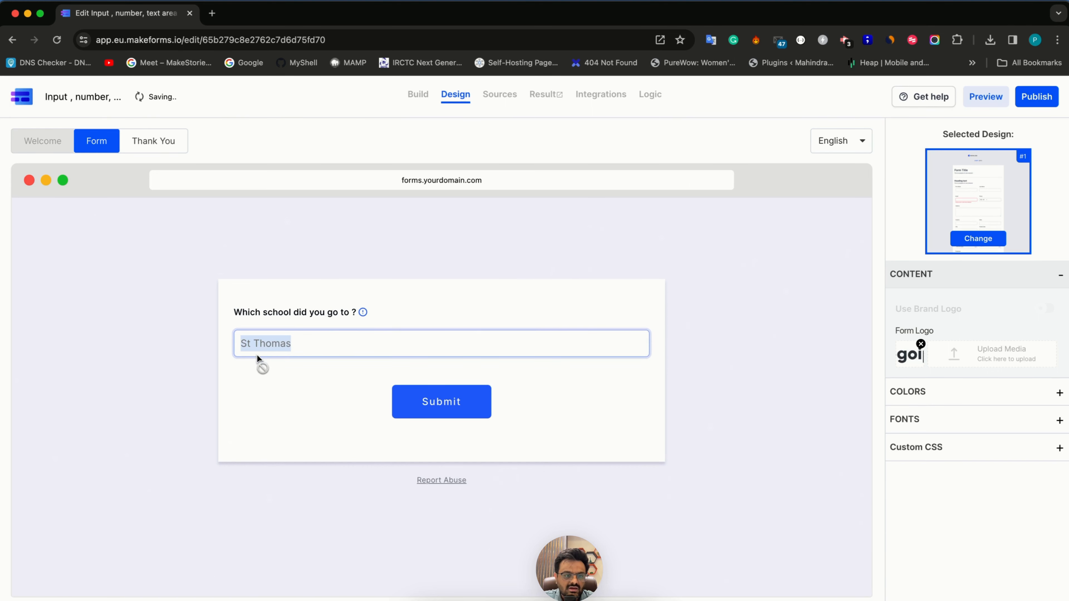
# Return to building the form and add a number field below the school field
pyautogui.click(418, 94)
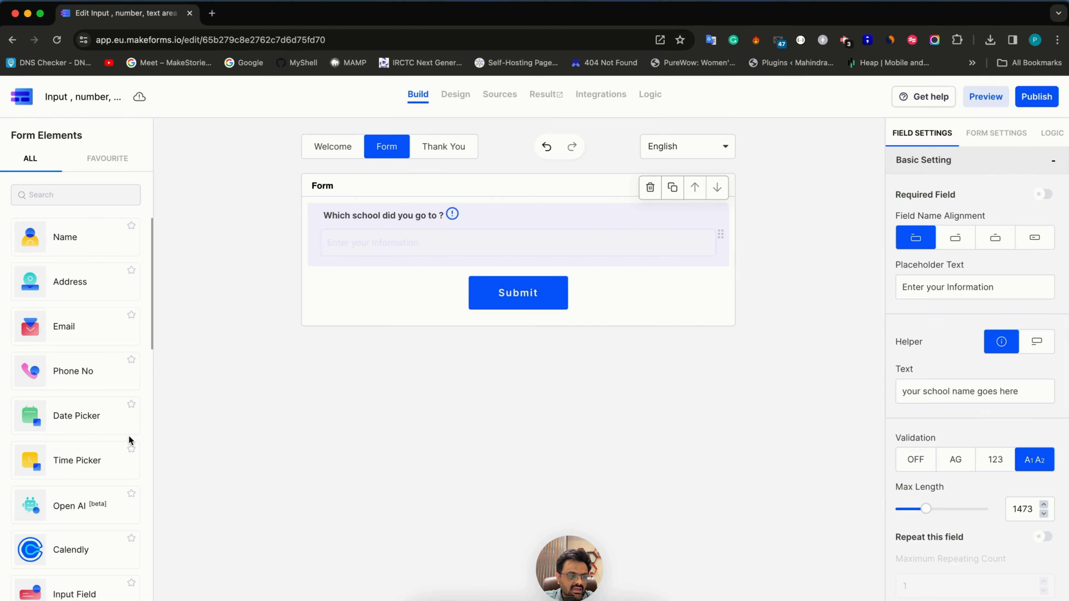
pyautogui.scroll(-3, 107, 470)
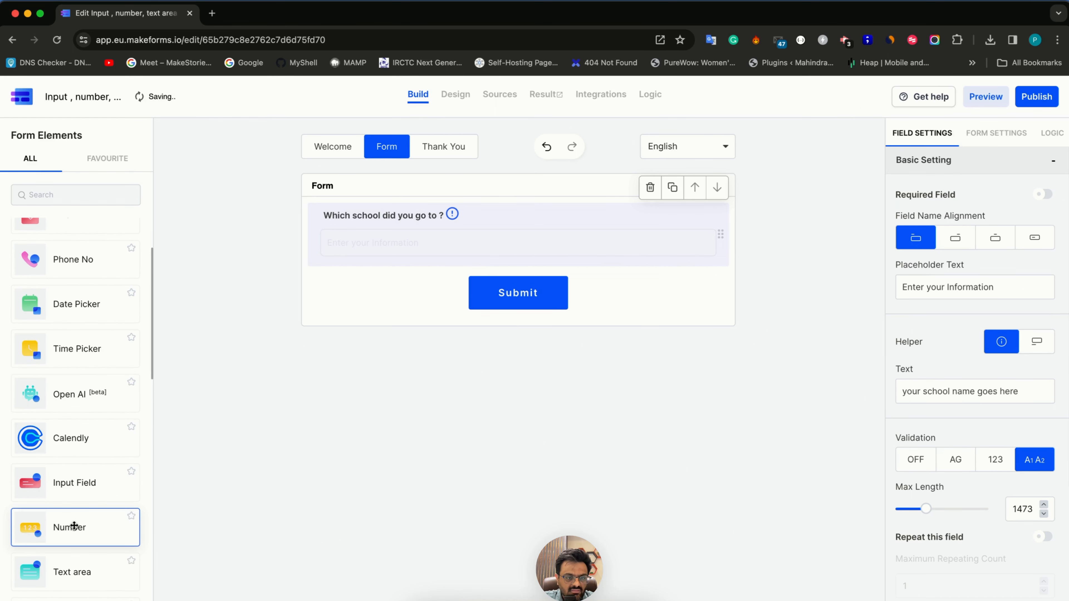
pyautogui.click(74, 526)
# Turn off the disabled setting of the school field
pyautogui.click(545, 222)
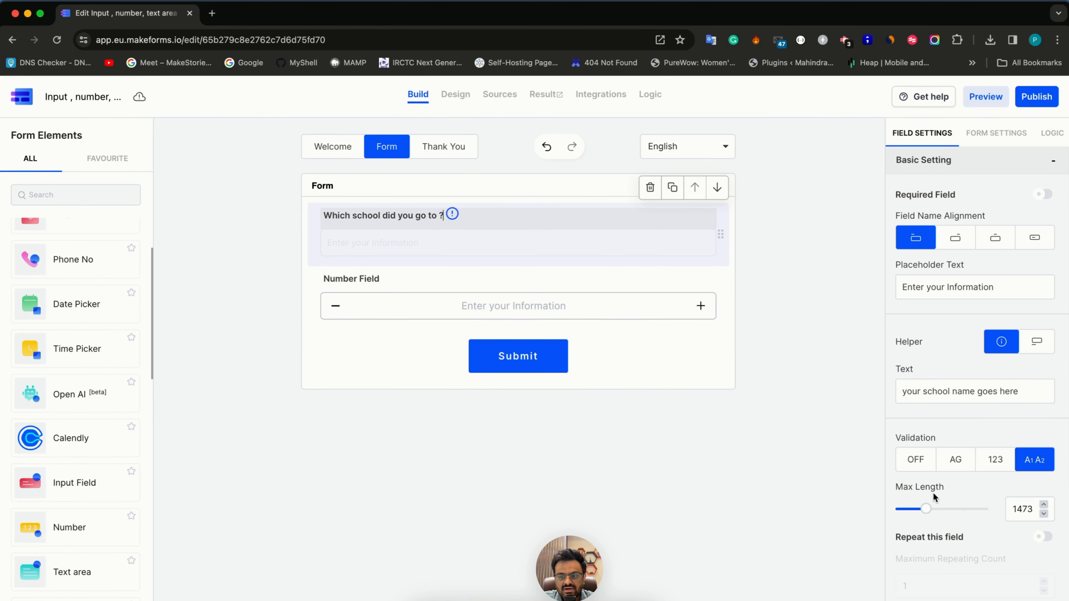
pyautogui.scroll(-4, 956, 534)
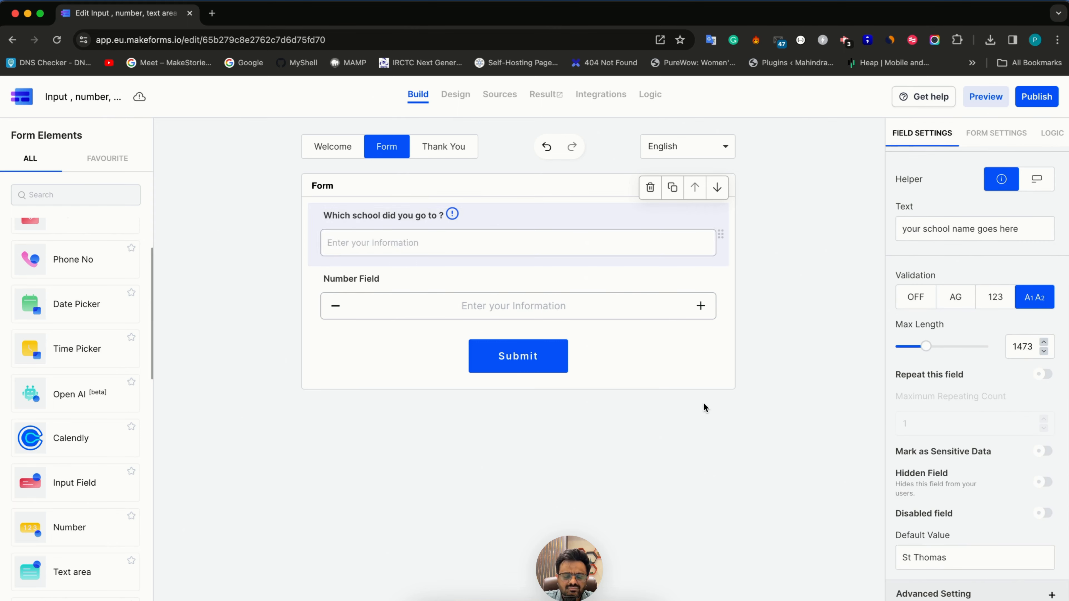
# Rename the number field's label as "What is your age"
pyautogui.click(578, 314)
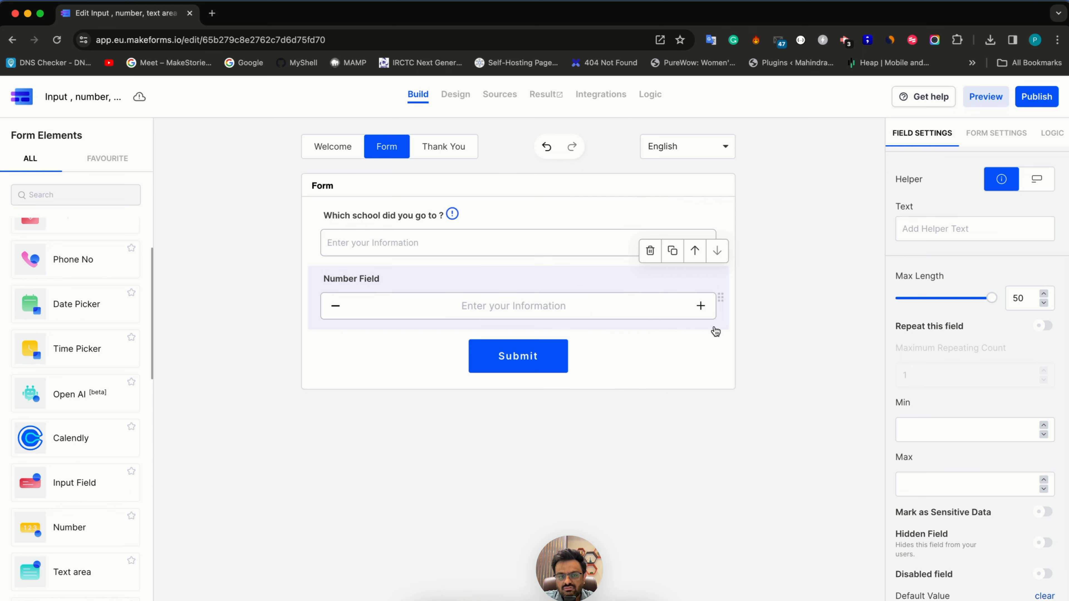
pyautogui.tripleClick(364, 277)
pyautogui.scroll(2, 914, 337)
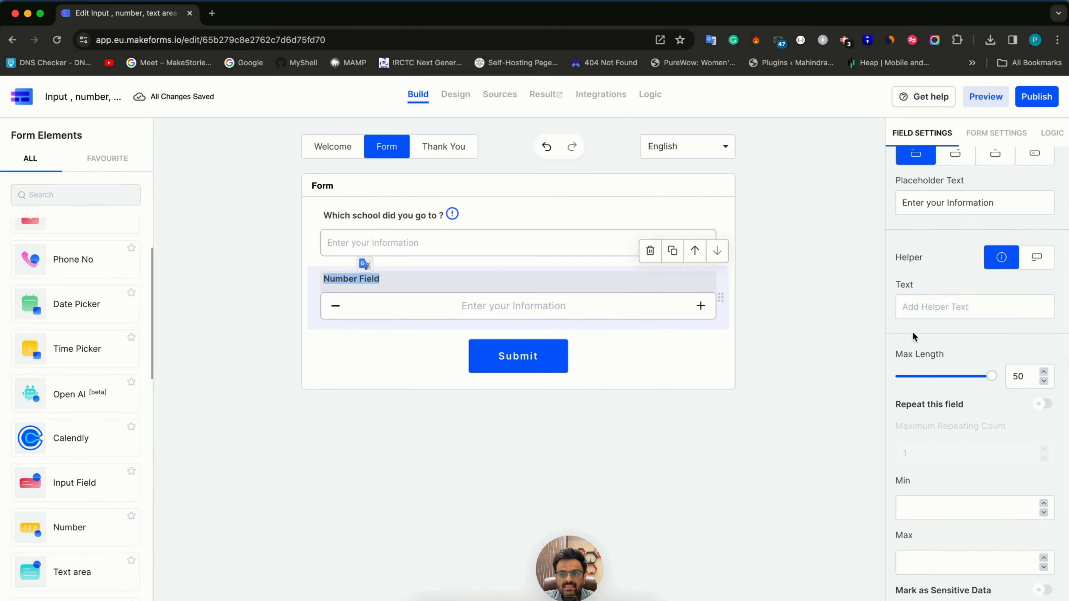
pyautogui.scroll(2, 913, 335)
pyautogui.write('What')
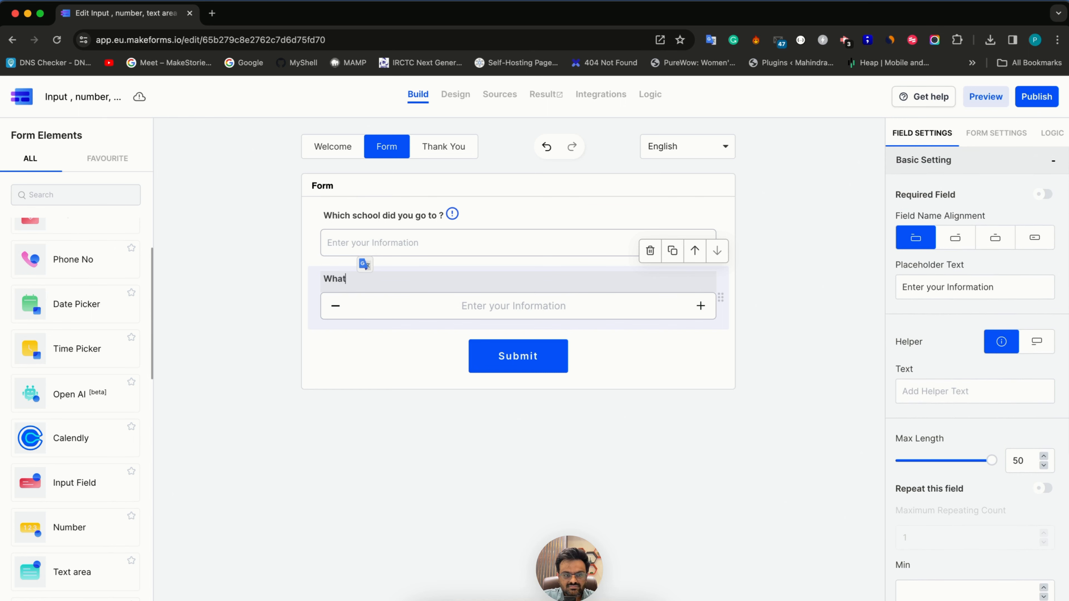
pyautogui.press('super+a')
pyautogui.press('Right')
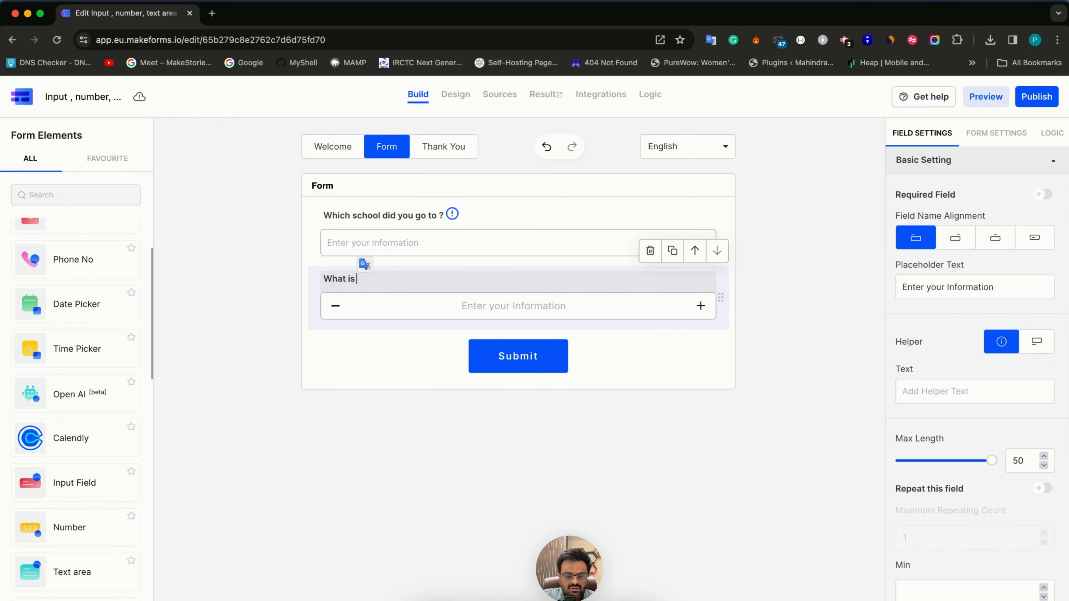
pyautogui.write('is your age')
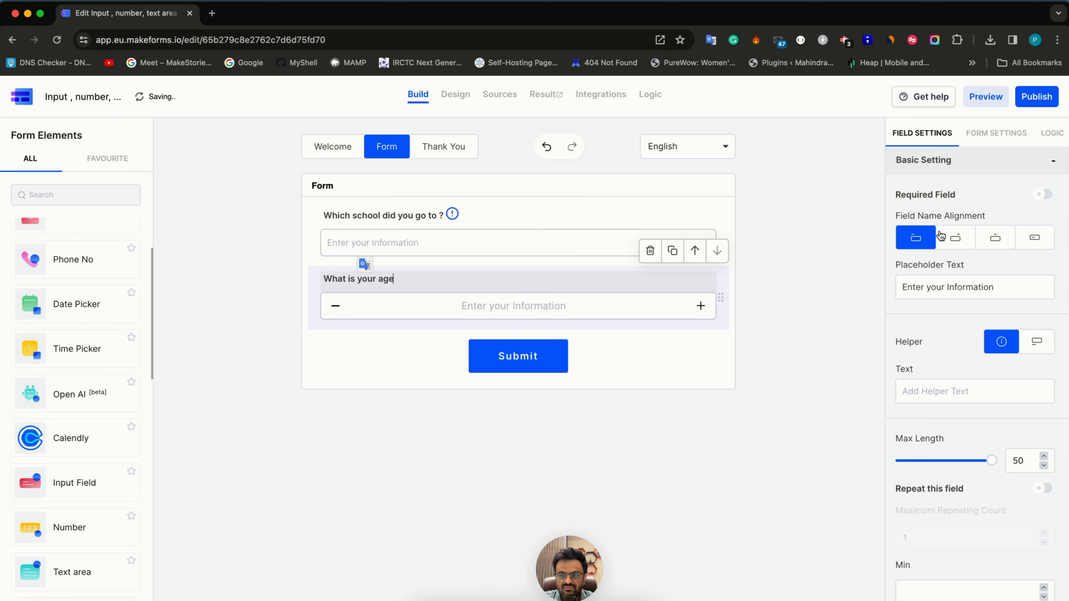
# Set the age field's placeholder text to "Enter your age please"
pyautogui.tripleClick(923, 288)
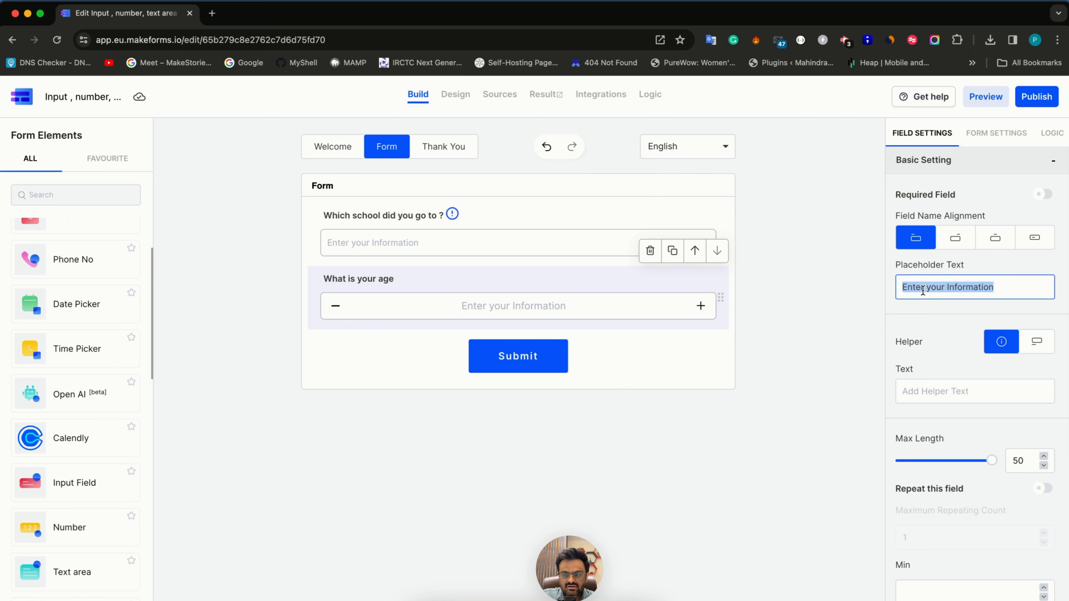
pyautogui.write('Enete')
pyautogui.press('BackSpace')
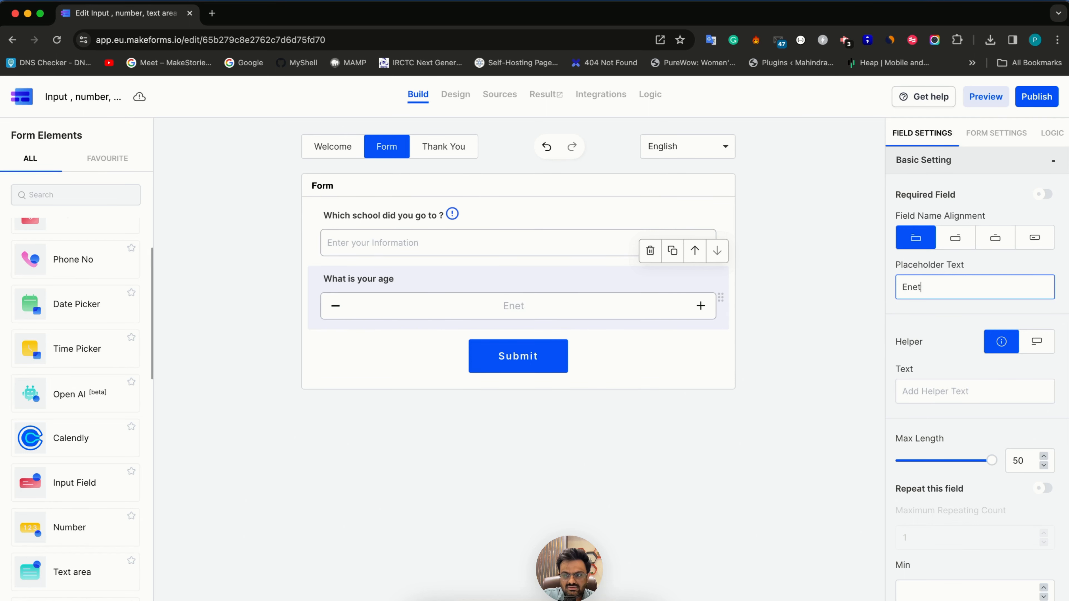
pyautogui.press('BackSpace')
pyautogui.press('BackSpace')
pyautogui.write('ter your age please')
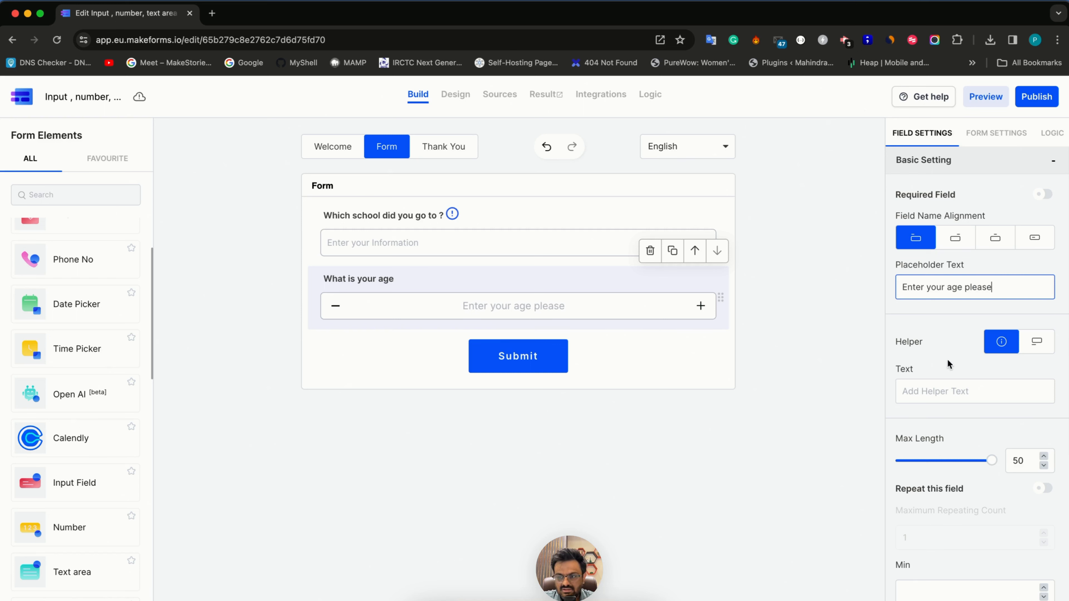
# Add the helper text "Your age comes here" to the age field and show it below the field
pyautogui.scroll(-2, 947, 361)
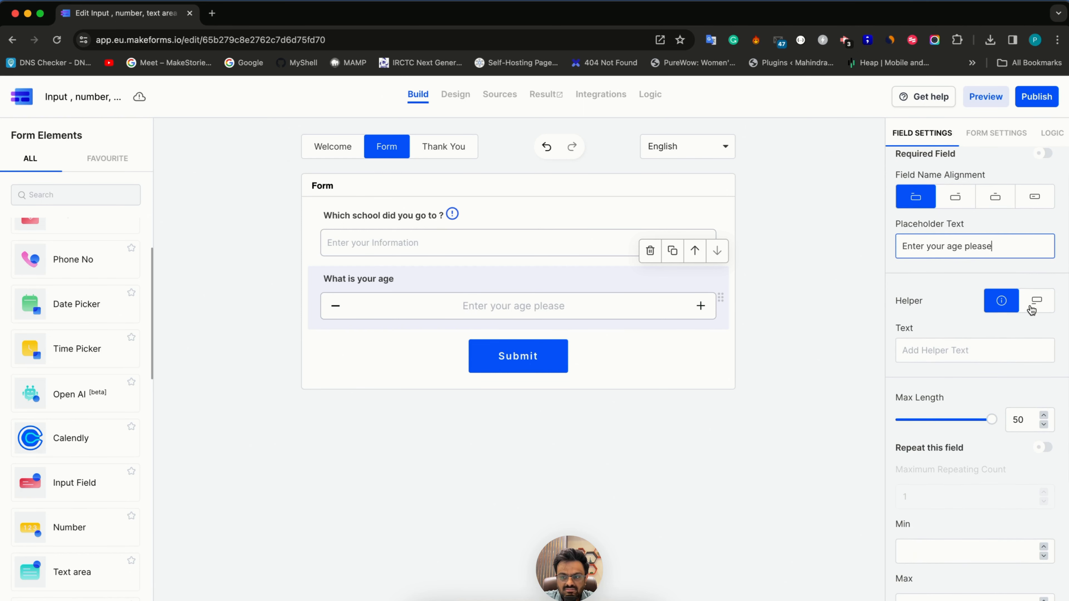
pyautogui.click(964, 359)
pyautogui.click(963, 355)
pyautogui.write('Y')
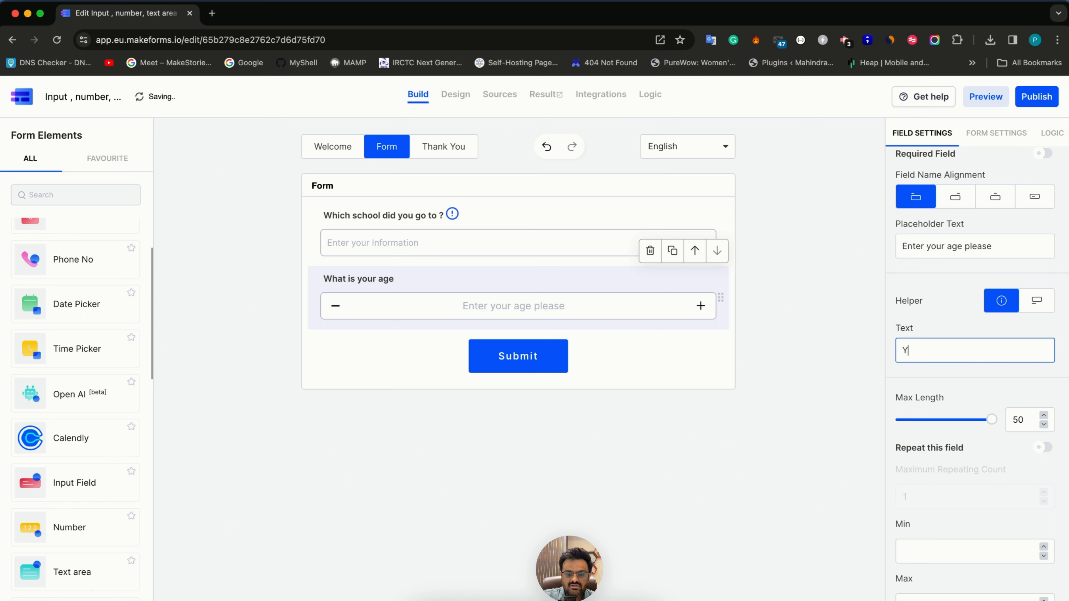
pyautogui.write('our age comes here')
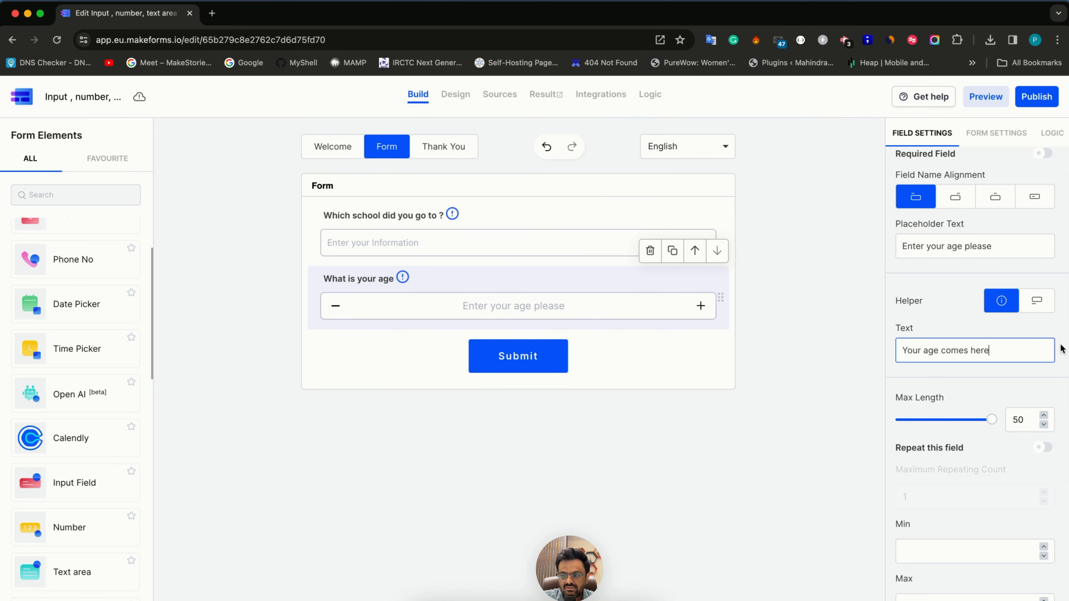
pyautogui.click(1037, 300)
# Limit the age field to a maximum length of 3, with a minimum of 18 and a maximum of 120
pyautogui.scroll(-3, 939, 377)
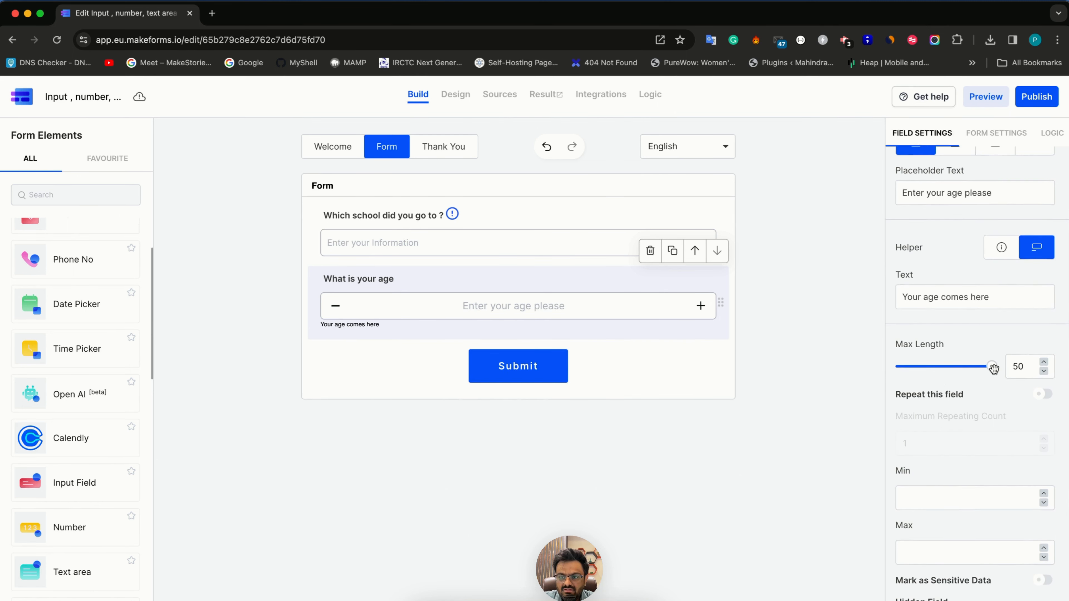
pyautogui.moveTo(992, 369); pyautogui.dragTo(904, 363)
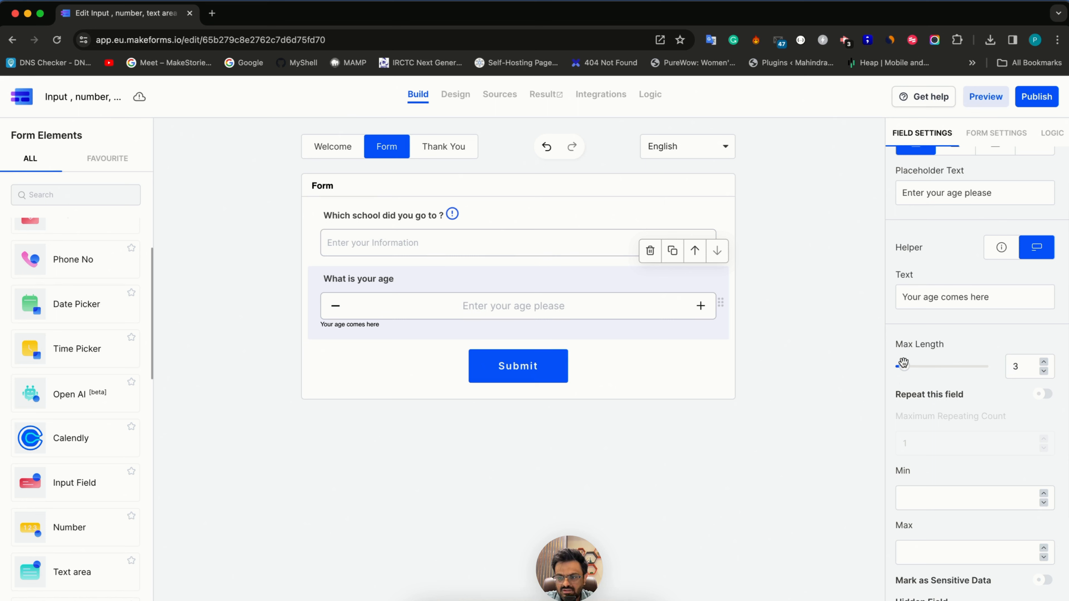
pyautogui.scroll(-3, 999, 409)
pyautogui.click(934, 393)
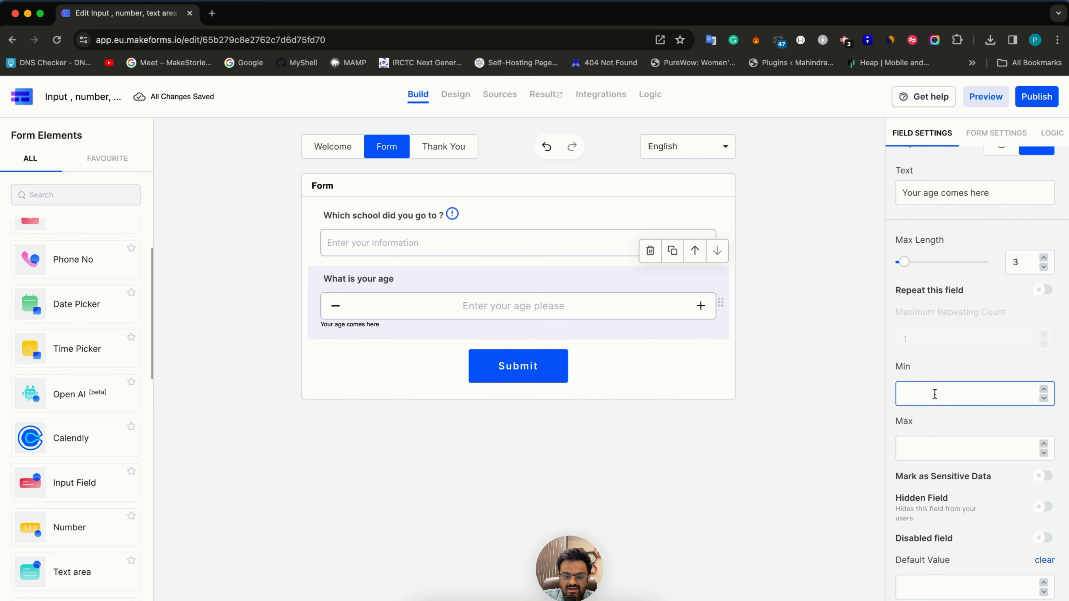
pyautogui.write('18')
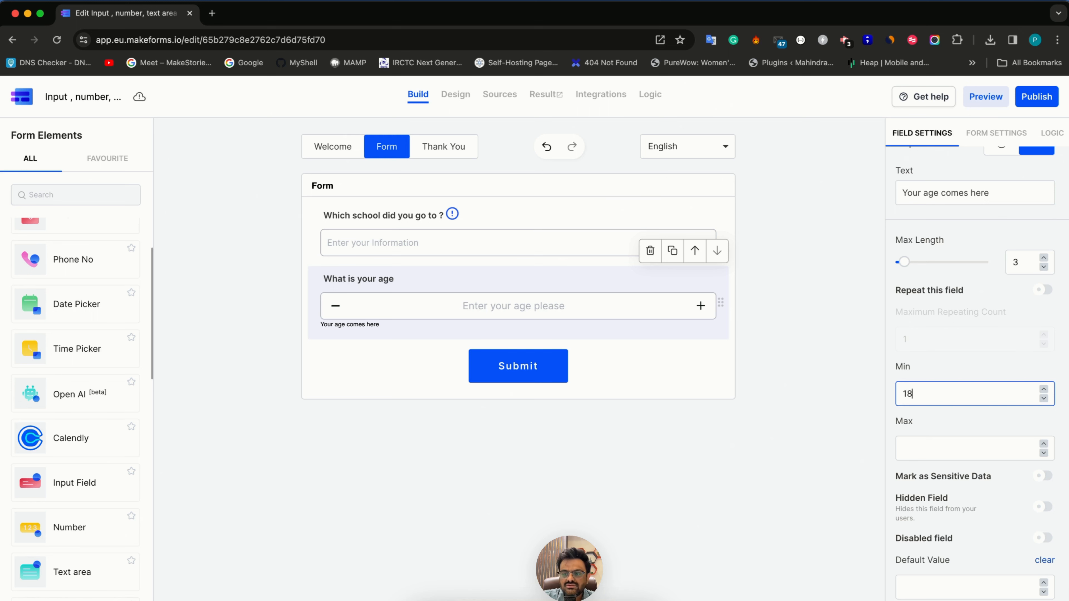
pyautogui.scroll(-1, 945, 449)
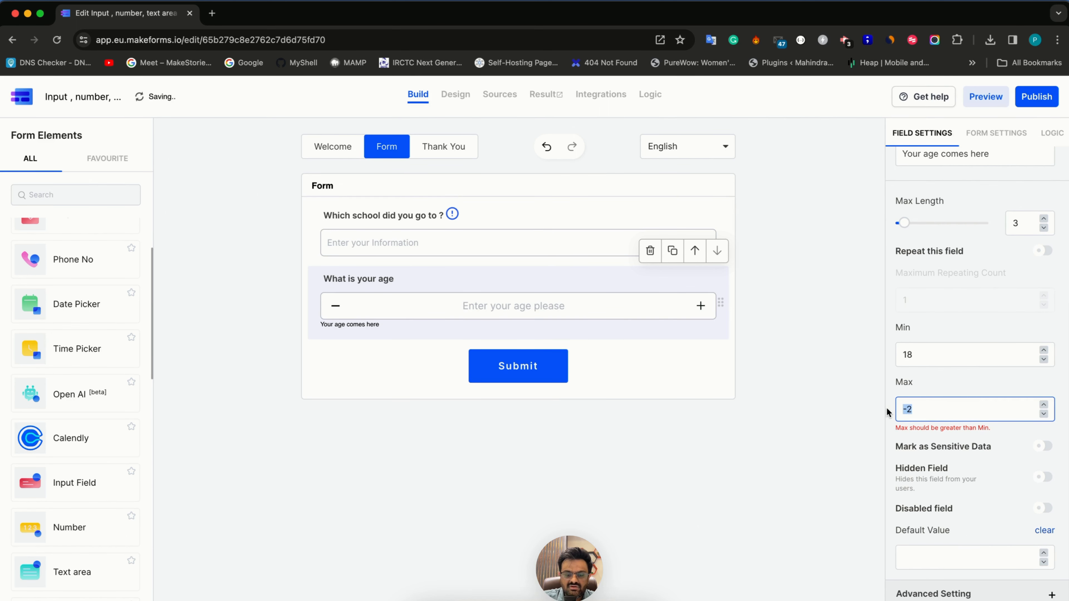
pyautogui.write('1')
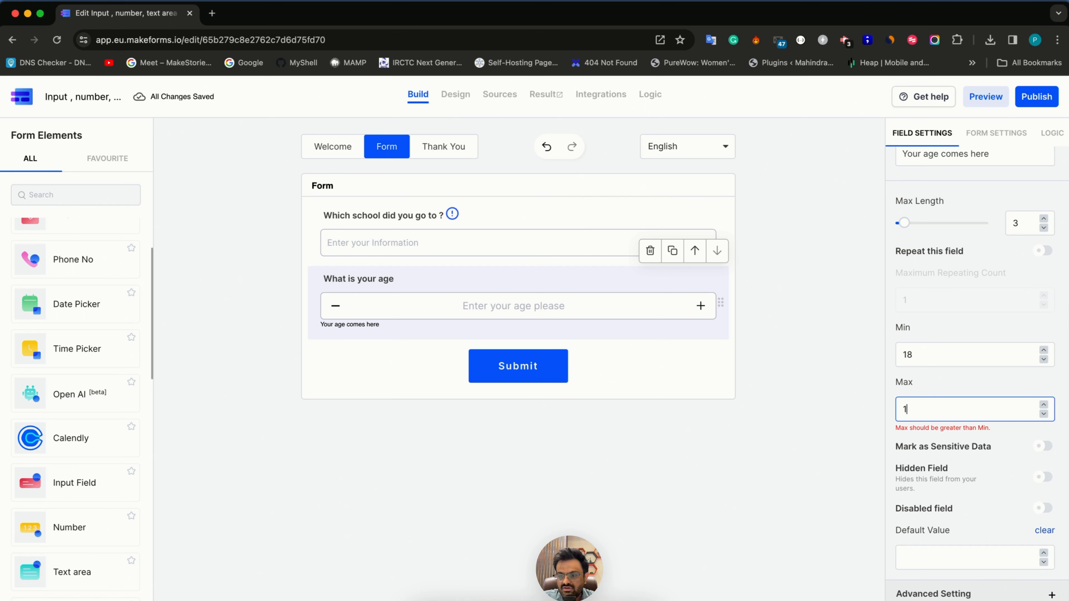
pyautogui.write('20')
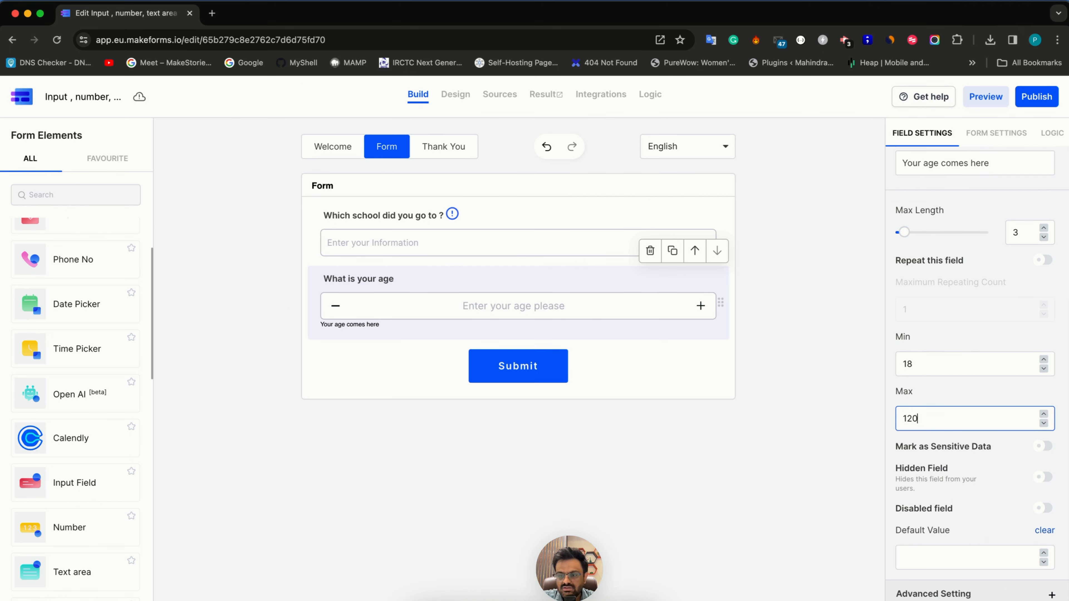
pyautogui.click(943, 537)
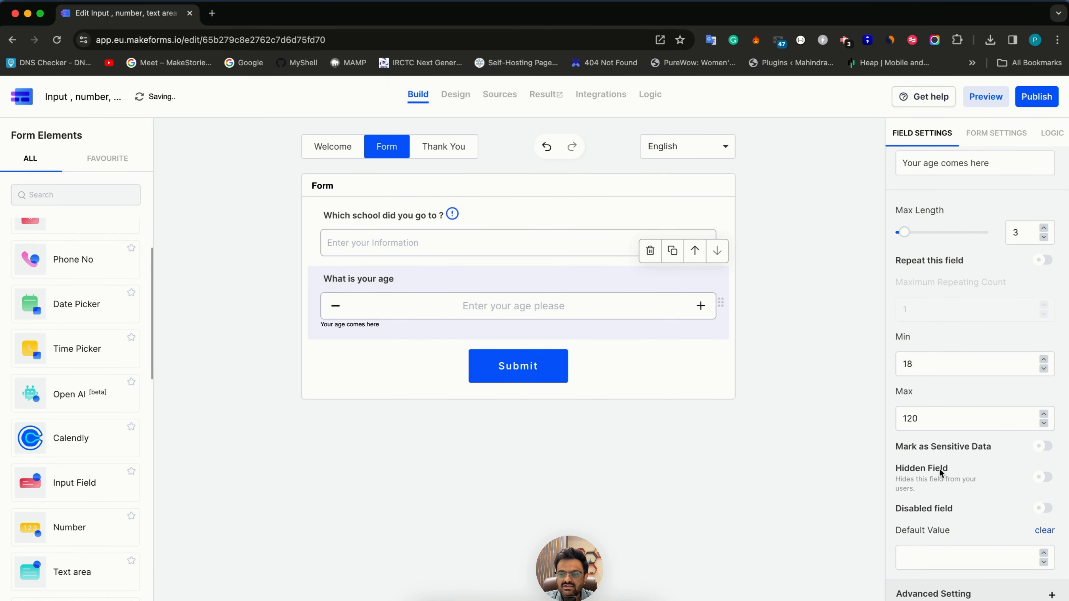
# Make the age field hidden and set its default value to 23
pyautogui.click(1043, 478)
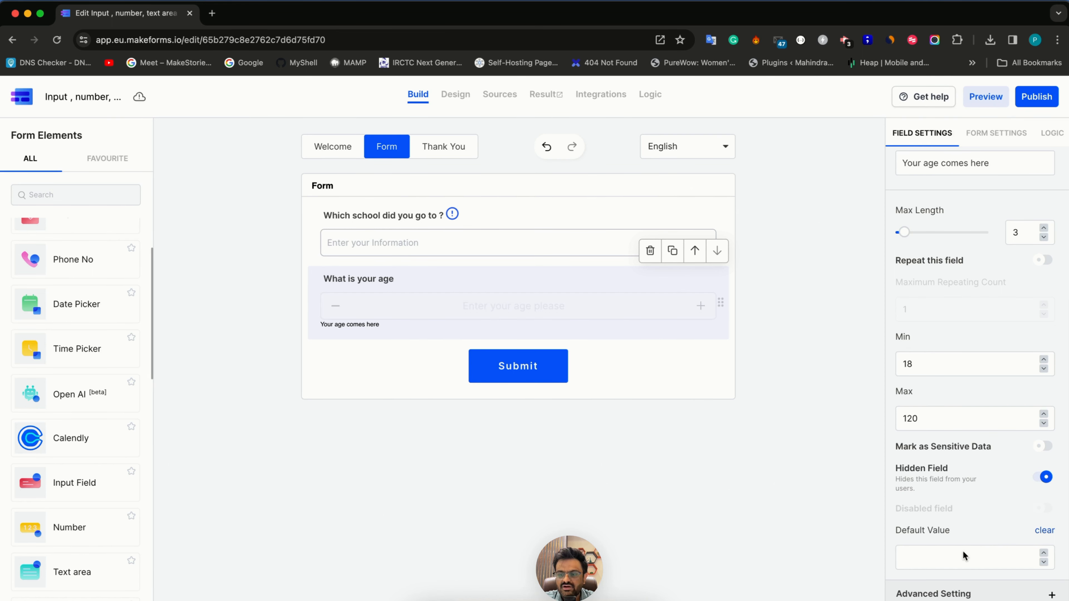
pyautogui.click(962, 558)
pyautogui.write('23')
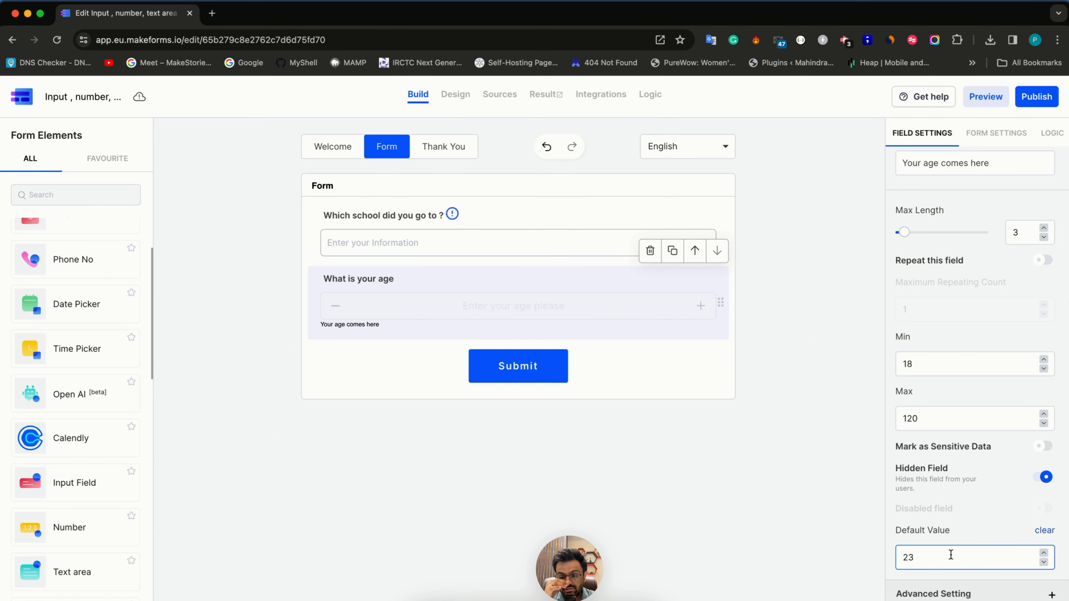
pyautogui.press('BackSpace')
pyautogui.press('BackSpace')
pyautogui.write('12')
pyautogui.press('Home')
pyautogui.write('-')
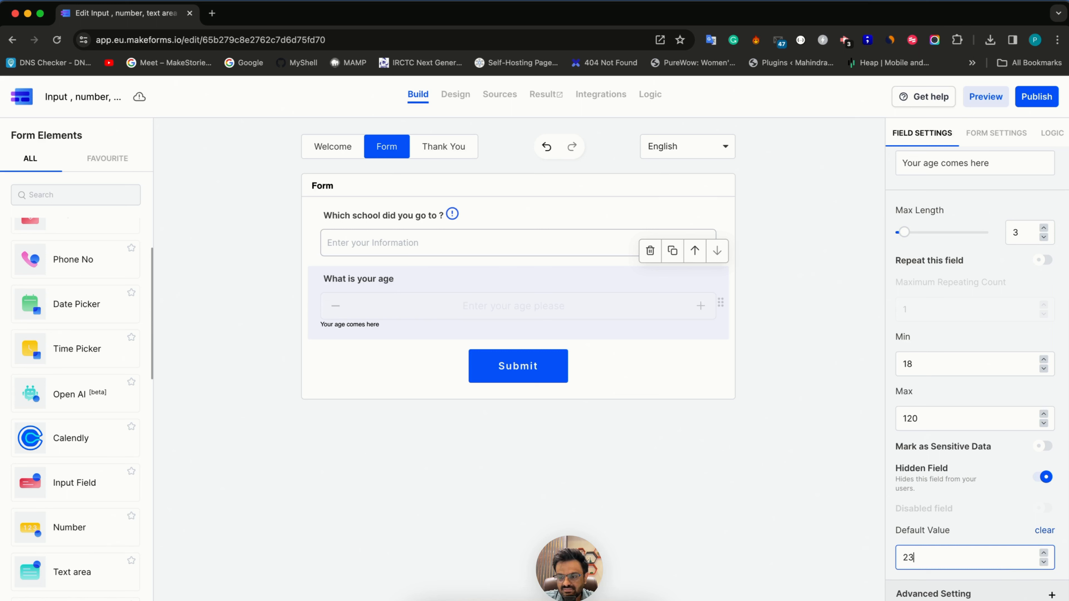
# Try auto fill from query parameter in the age field's advanced settings and switch it back off
pyautogui.click(991, 595)
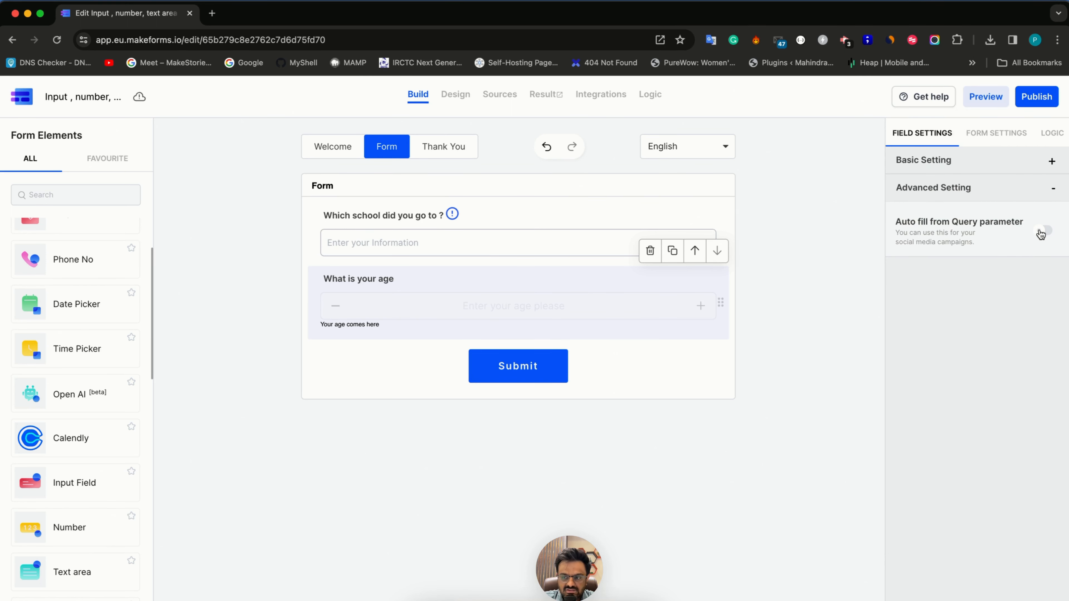
pyautogui.click(1043, 231)
pyautogui.click(1043, 231)
# Reopen the age field's basic settings and check the form with the hidden age field in the design preview
pyautogui.click(967, 162)
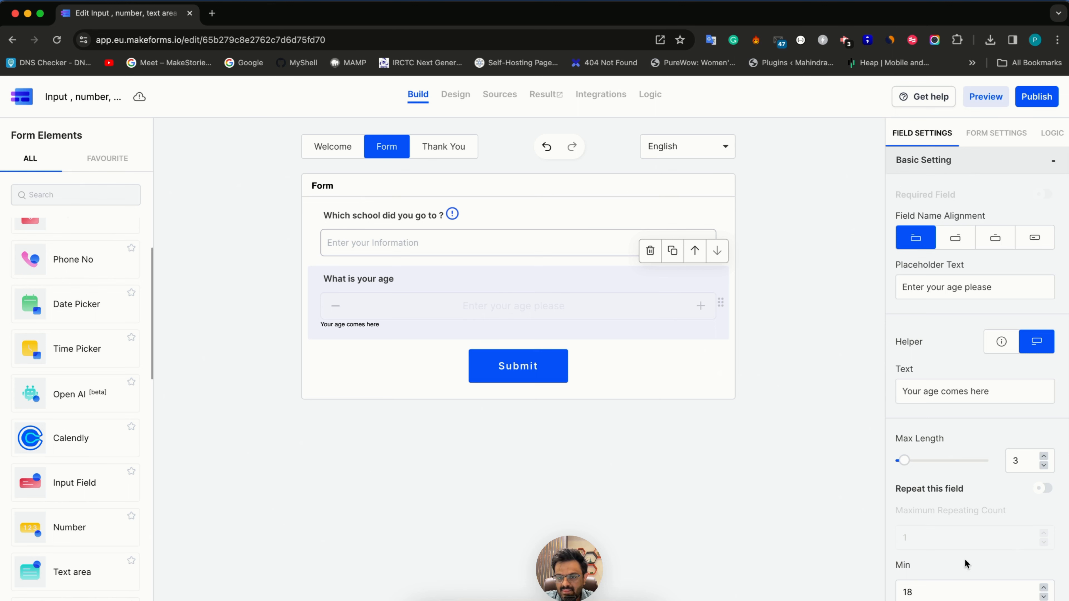
pyautogui.click(455, 94)
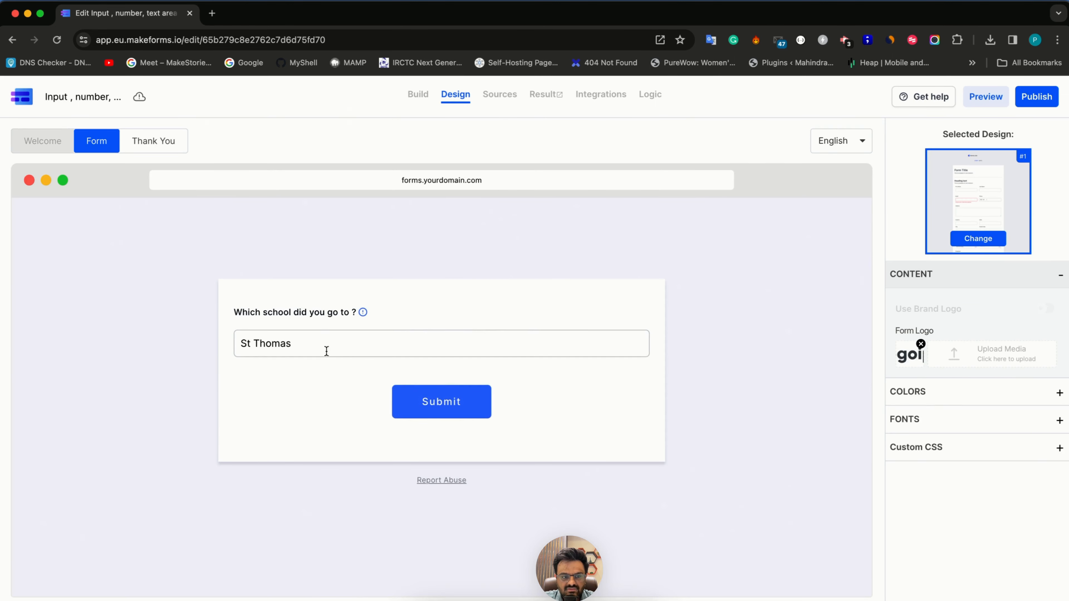
# Unhide the age field, make it a disabled field instead, and check it in the design preview
pyautogui.click(414, 101)
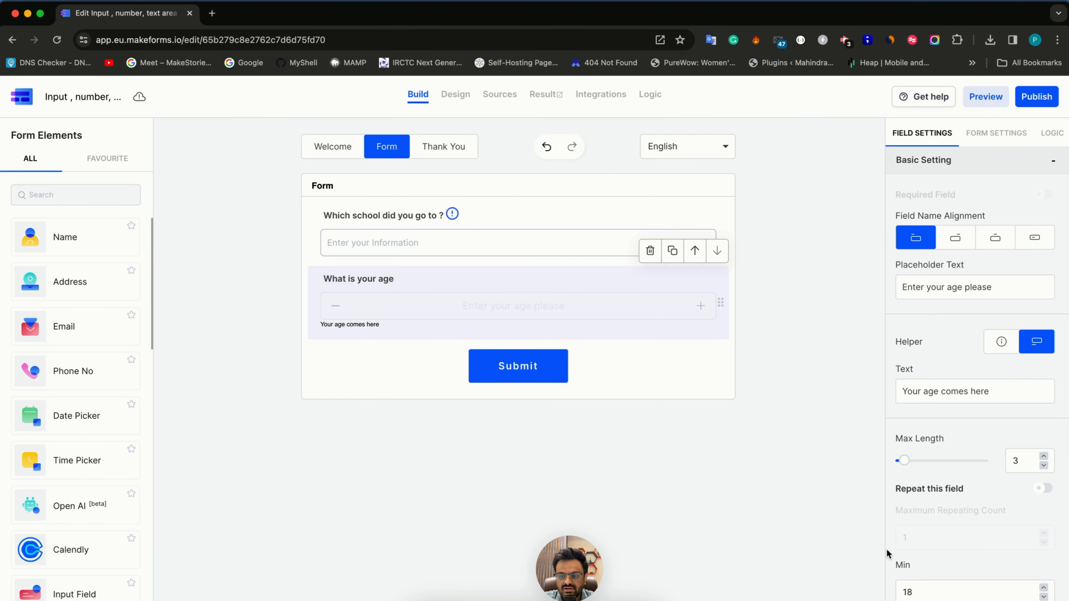
pyautogui.scroll(-5, 888, 543)
pyautogui.click(1044, 560)
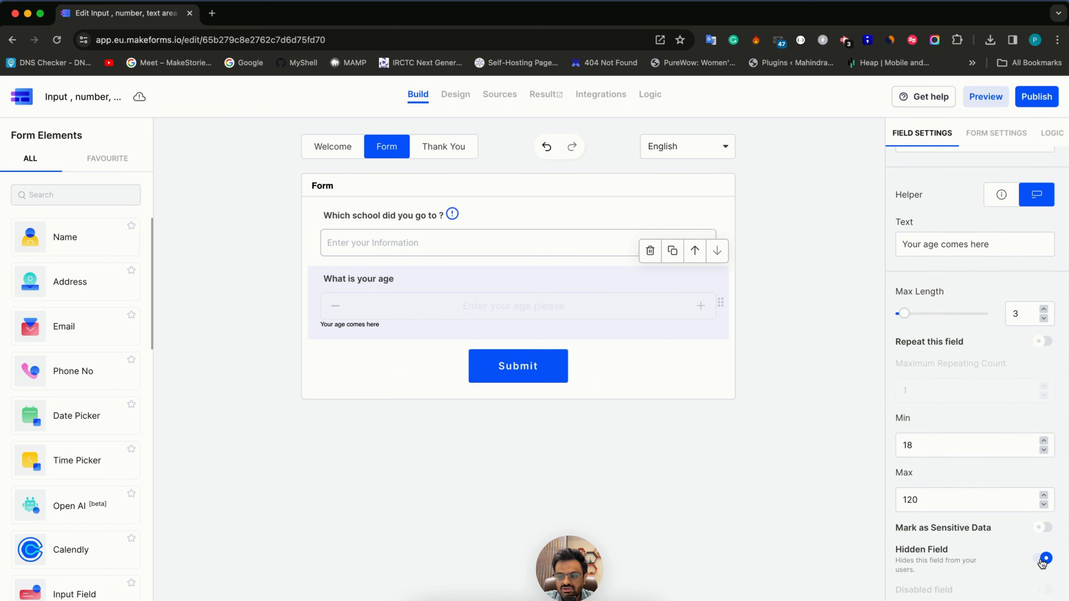
pyautogui.click(1044, 559)
pyautogui.click(1044, 589)
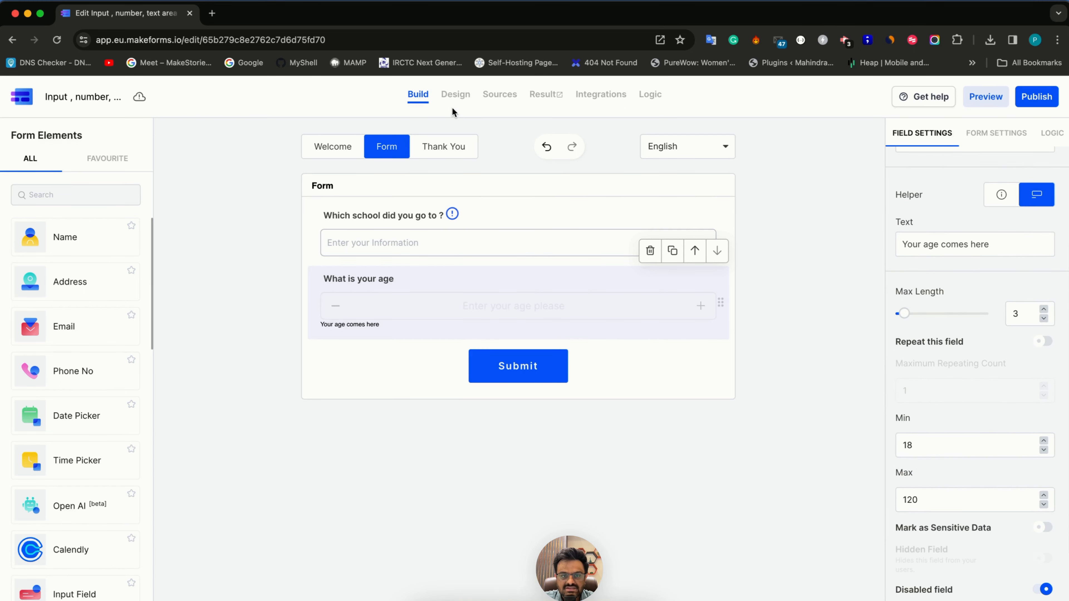
pyautogui.click(454, 99)
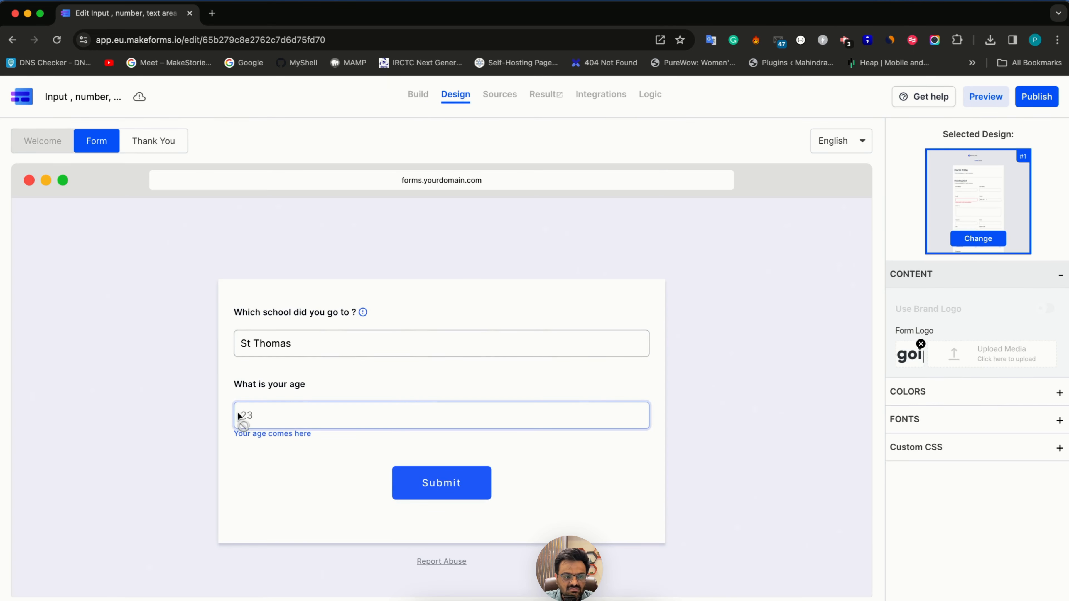
# Enable auto fill from query parameter for the age field, with the query parameter name "age"
pyautogui.click(418, 95)
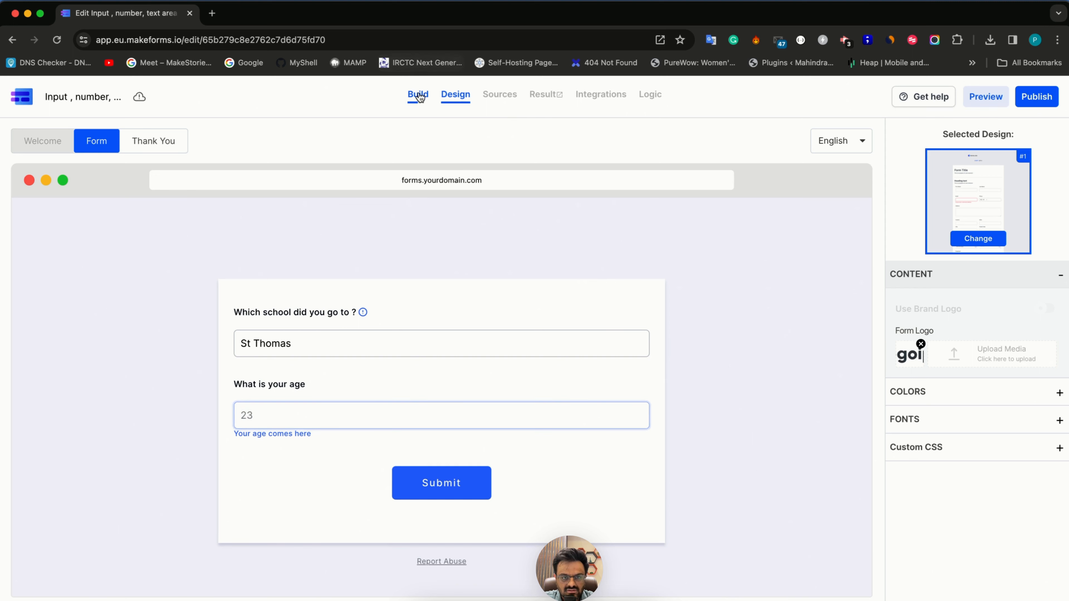
pyautogui.scroll(-5, 926, 438)
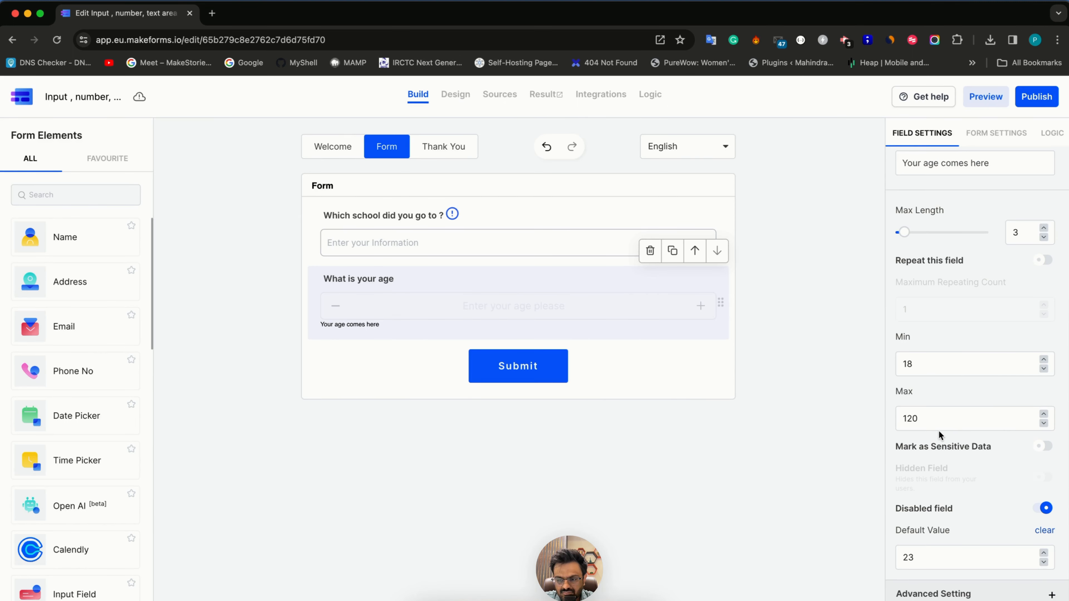
pyautogui.click(952, 593)
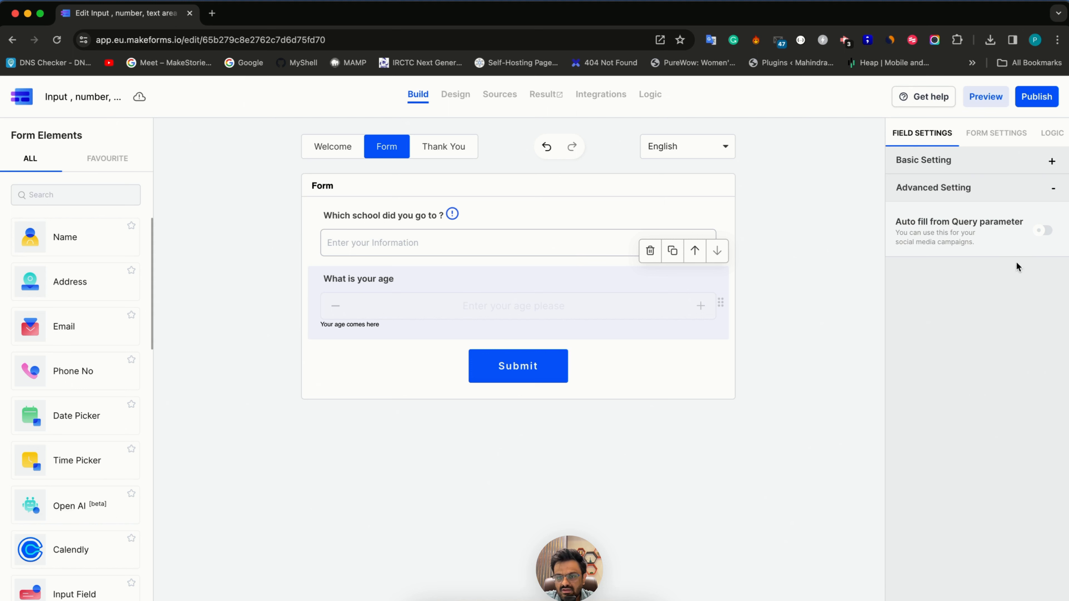
pyautogui.click(1046, 232)
pyautogui.click(952, 286)
pyautogui.write('age')
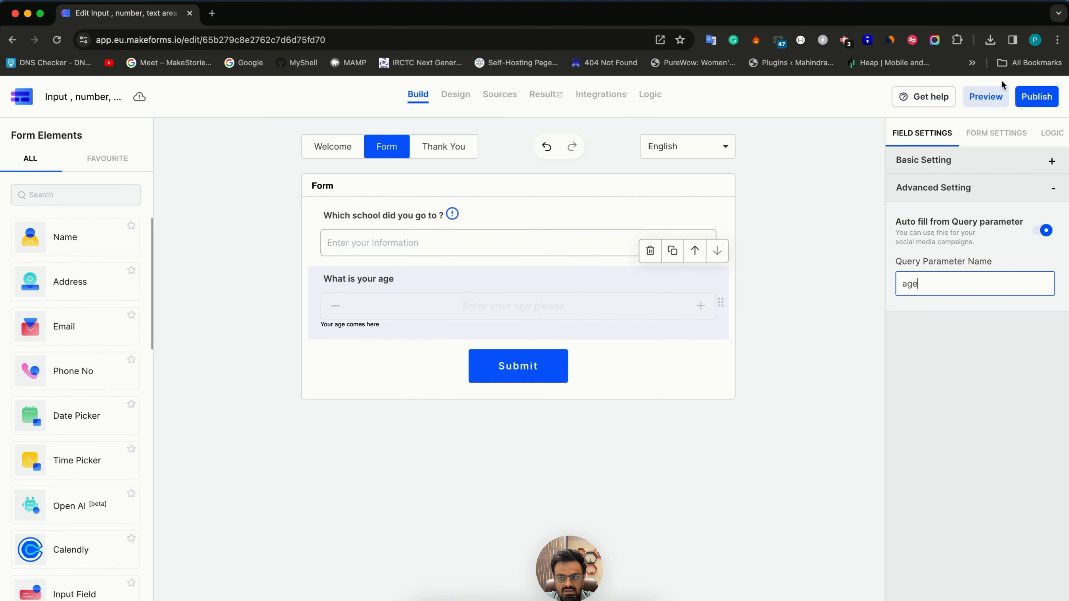
# Publish the form and open its default link to check the disabled age field
pyautogui.click(1019, 97)
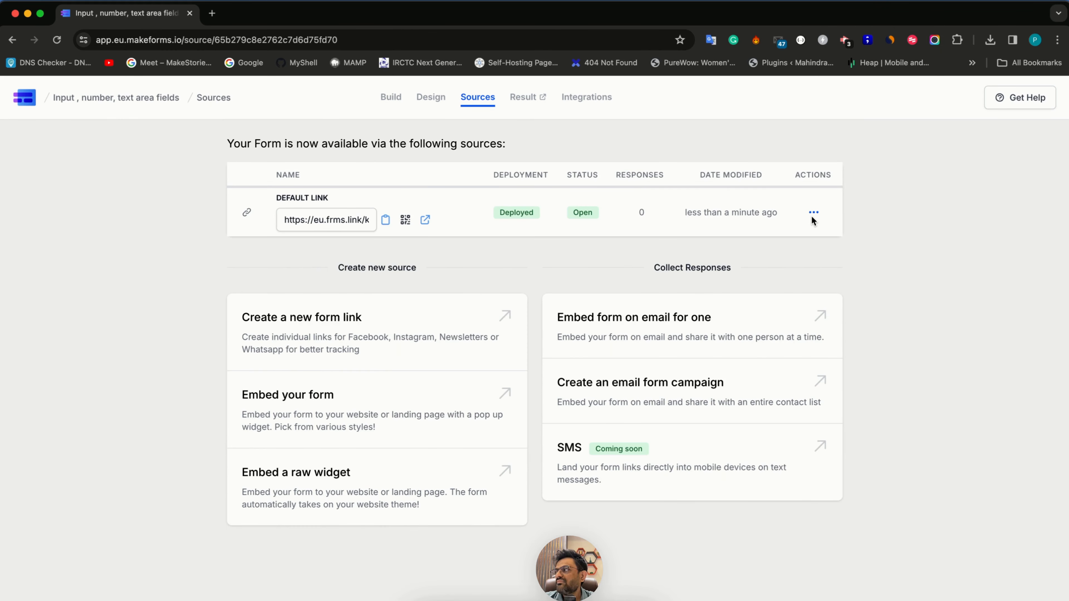
pyautogui.click(430, 214)
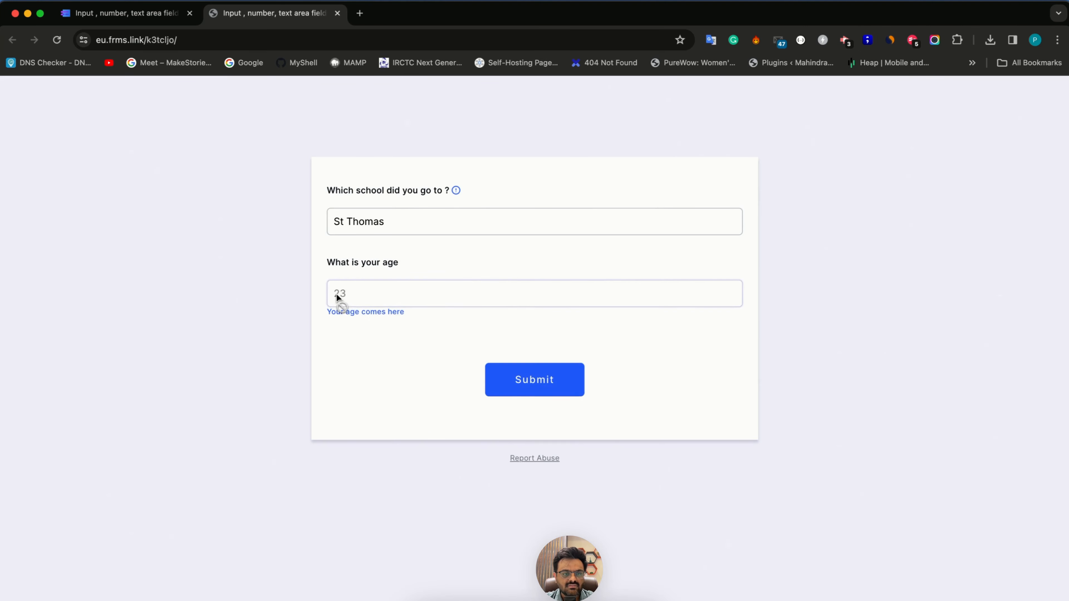
pyautogui.click(349, 299)
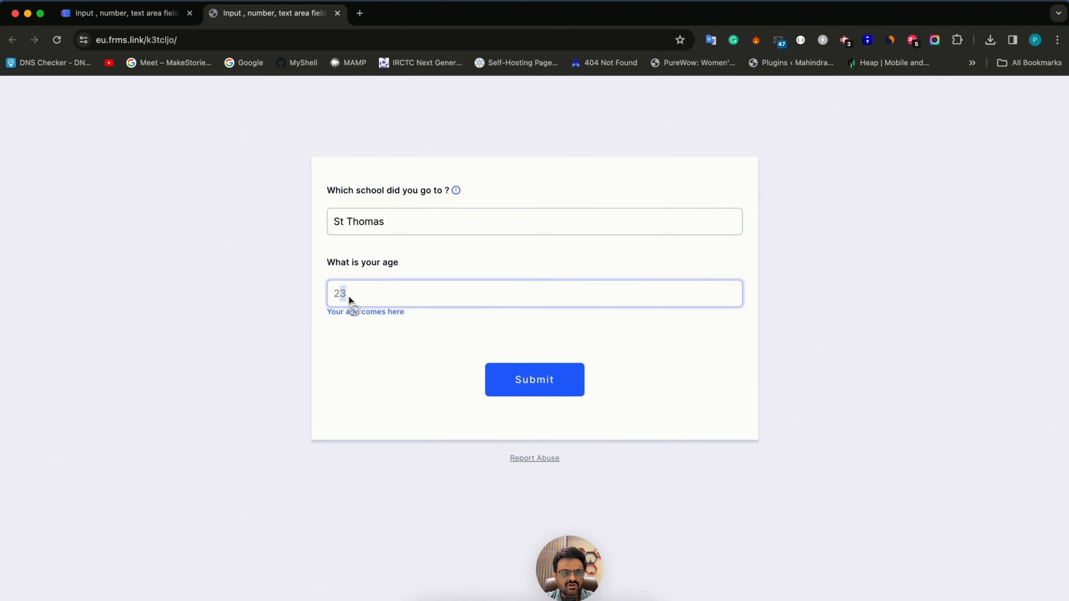
# Reload the live form with ?age=45 appended to its address, check the age field, and close the live form
pyautogui.click(267, 31)
pyautogui.write('?ag')
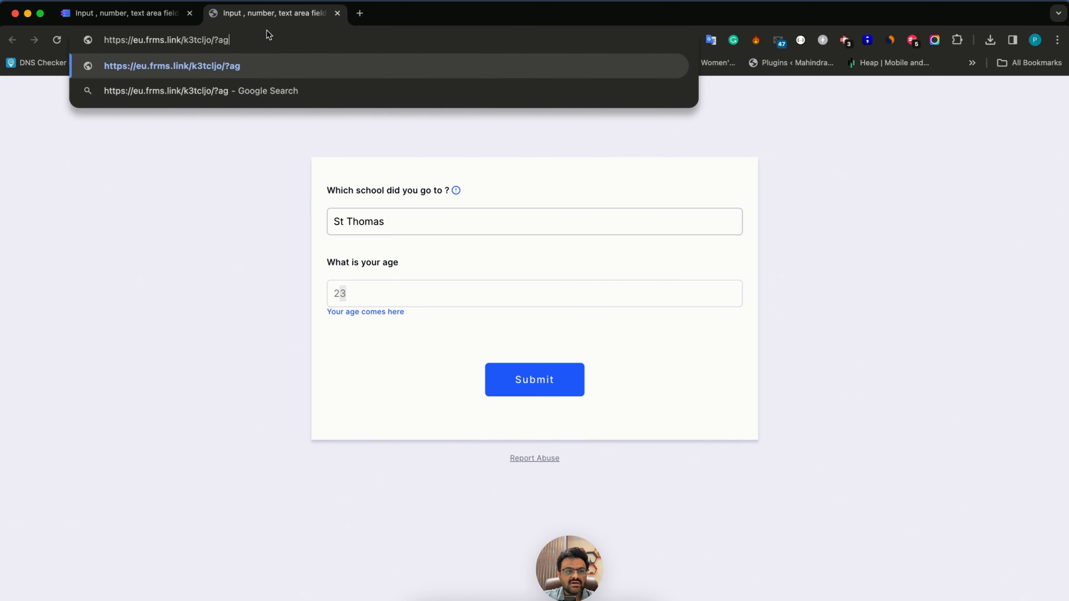
pyautogui.write('e=45')
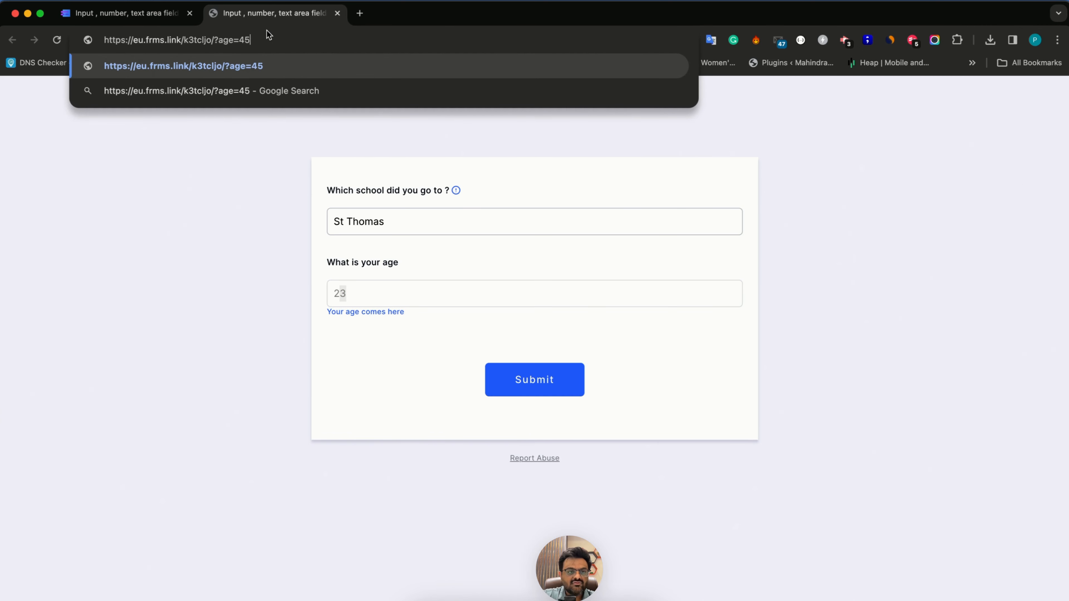
pyautogui.press('Return')
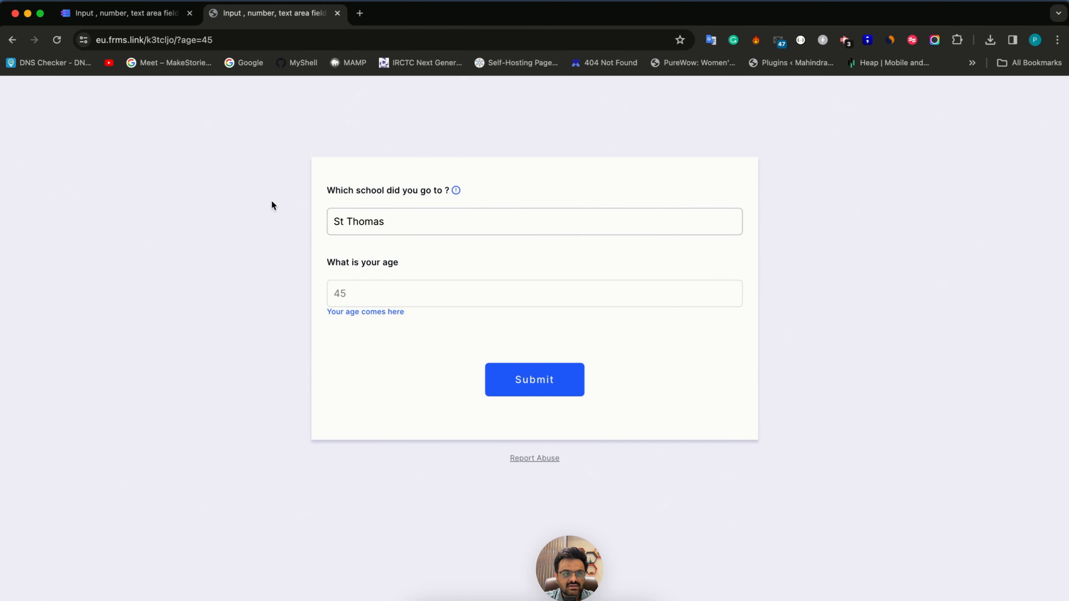
pyautogui.moveTo(180, 41); pyautogui.dragTo(356, 293)
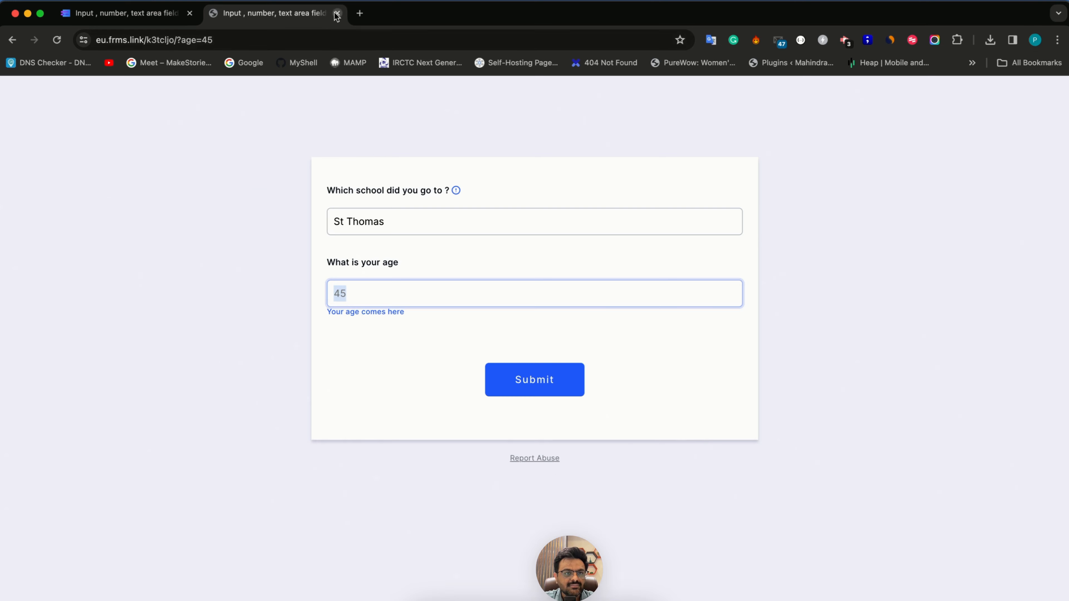
pyautogui.press('super+w')
# Return to the form builder and add a text area field below the age field
pyautogui.click(387, 102)
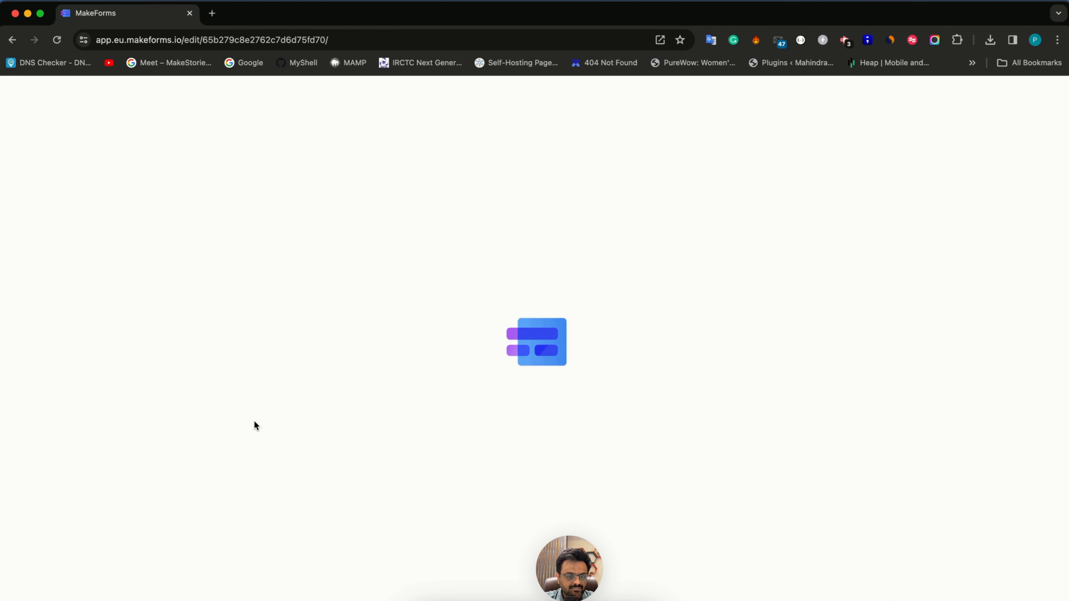
pyautogui.scroll(-8, 86, 451)
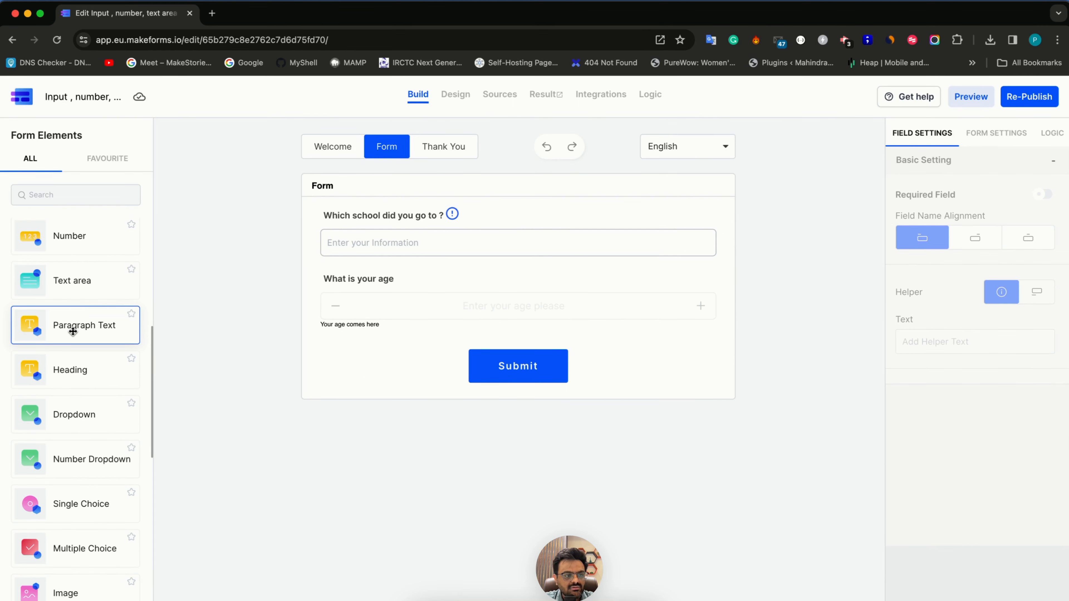
pyautogui.click(80, 319)
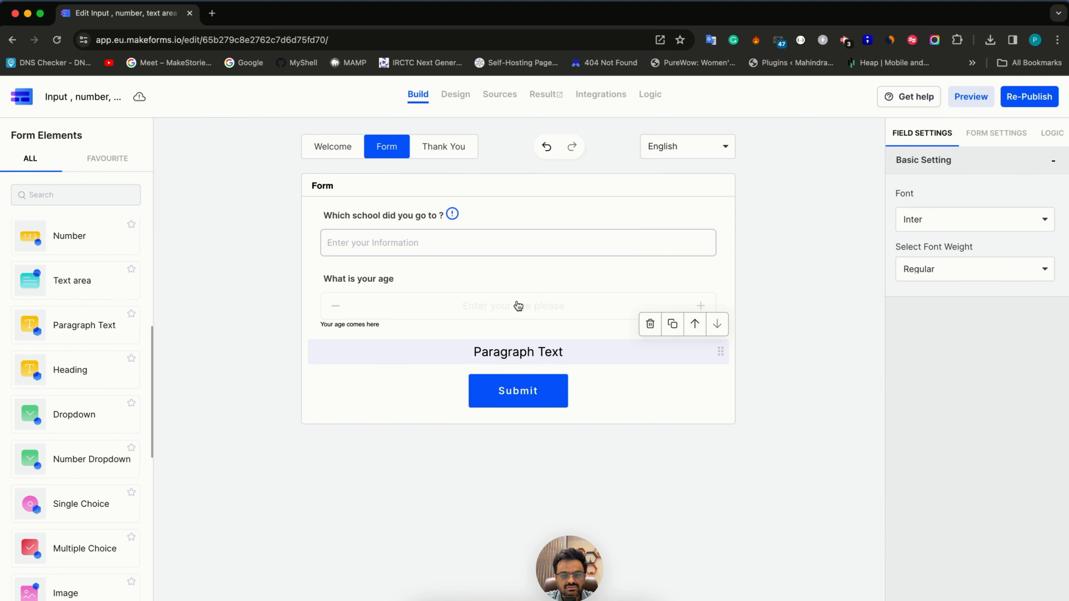
pyautogui.click(651, 329)
pyautogui.click(54, 280)
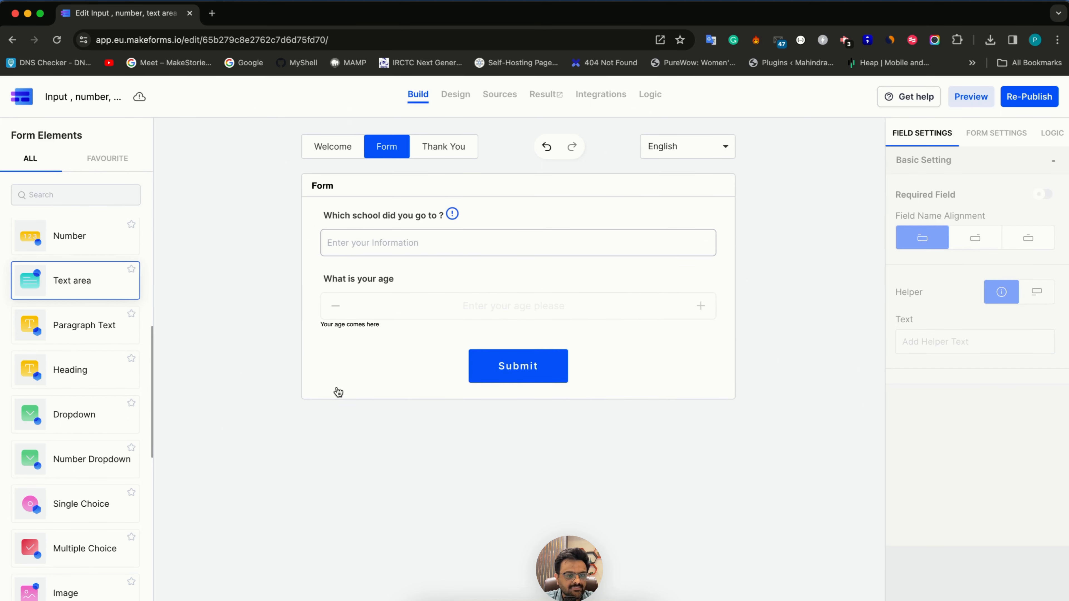
# Label the text area "Please let us know how do you feel today?"
pyautogui.doubleClick(349, 353)
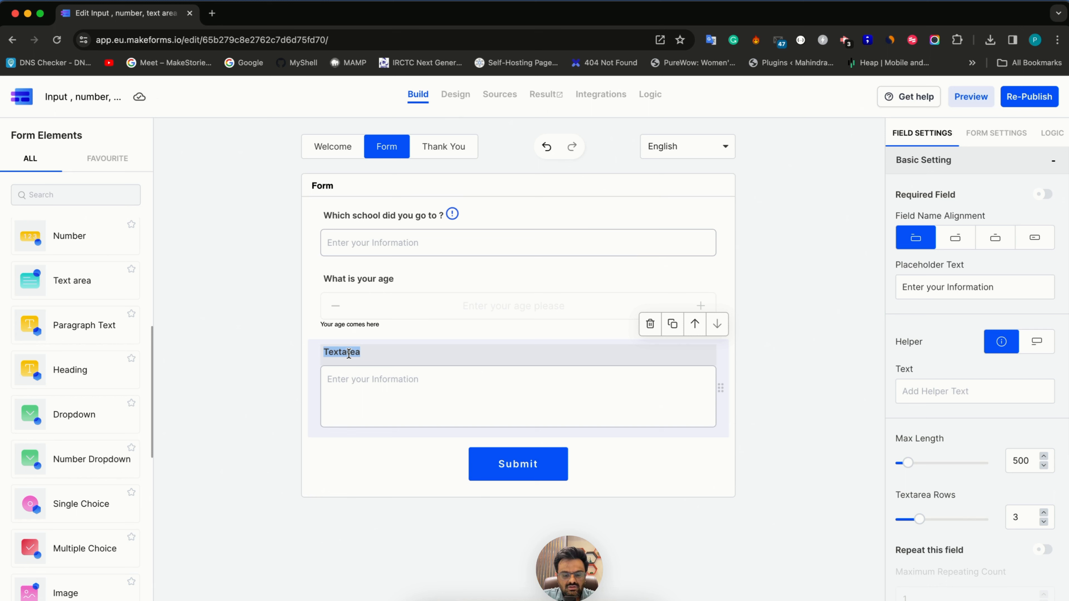
pyautogui.write('Plea')
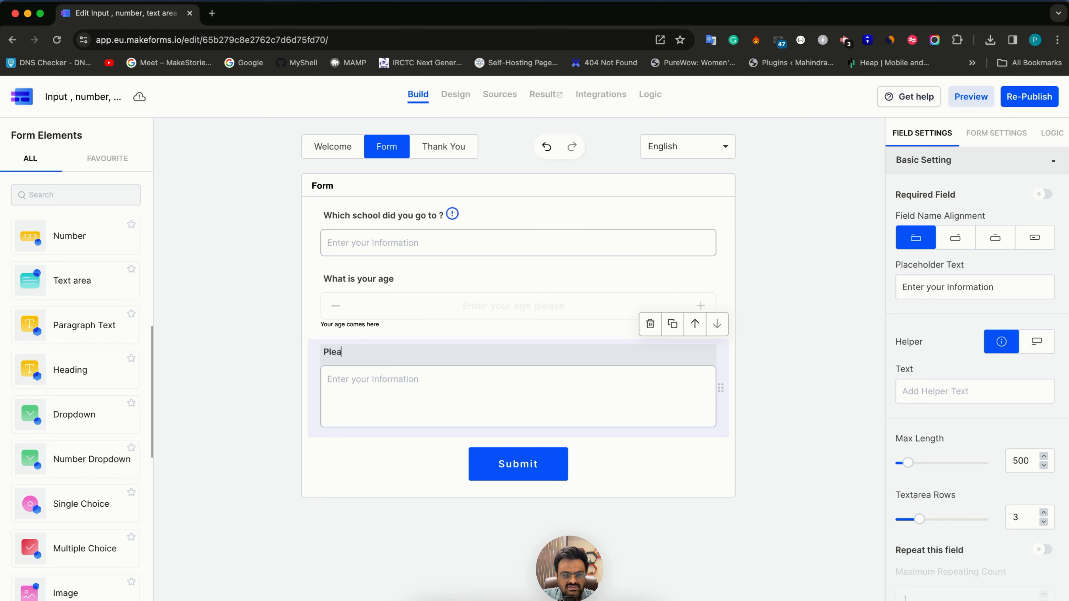
pyautogui.write('se let us know how')
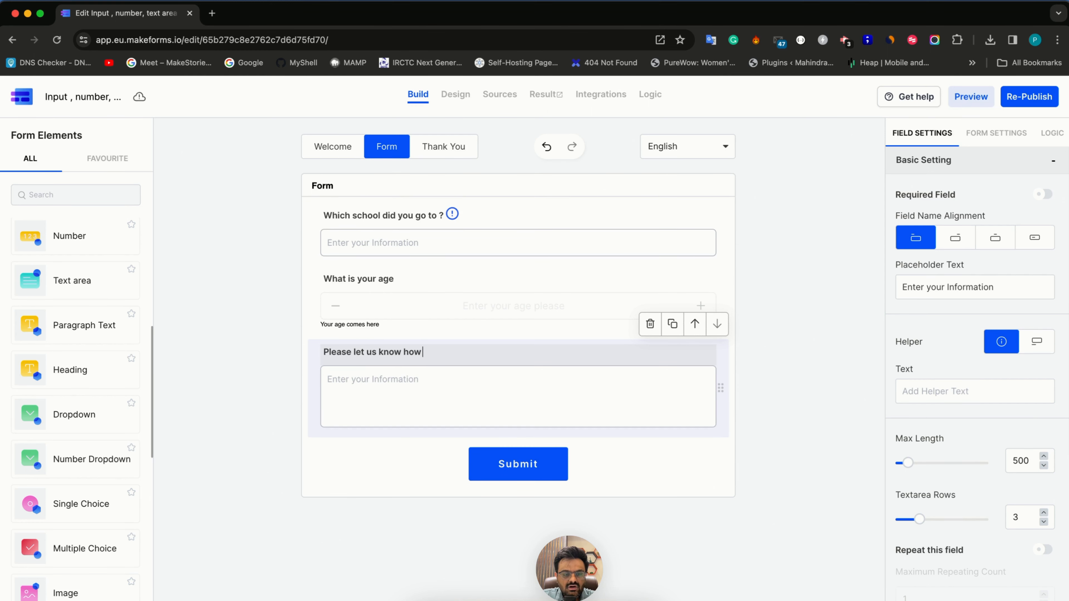
pyautogui.write(' do you feel tody')
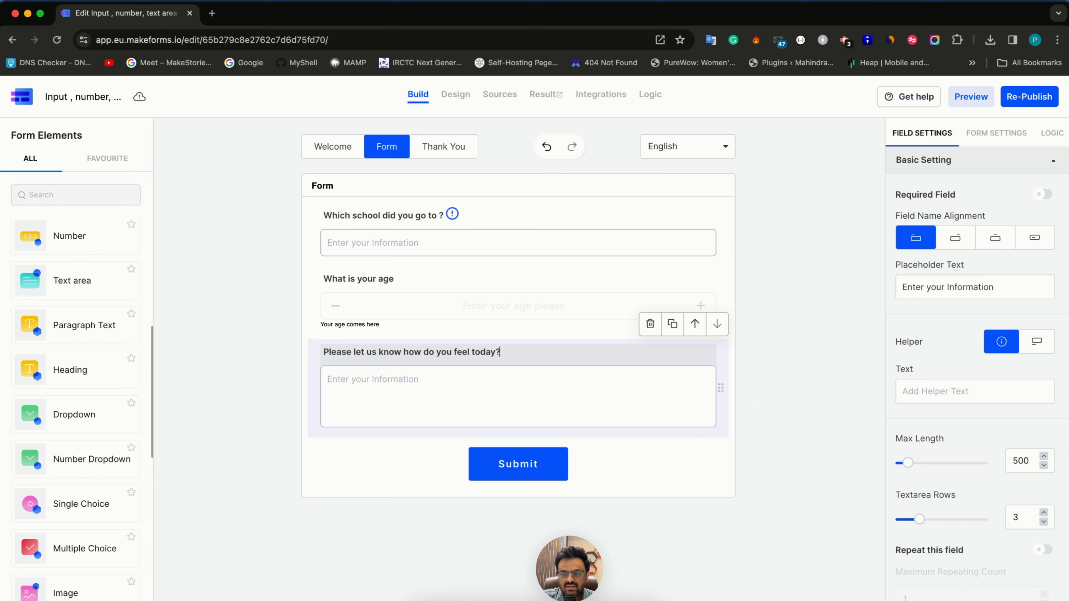
# Give the text area the helper text "Explain in 600 characters" and display it below the field
pyautogui.click(927, 390)
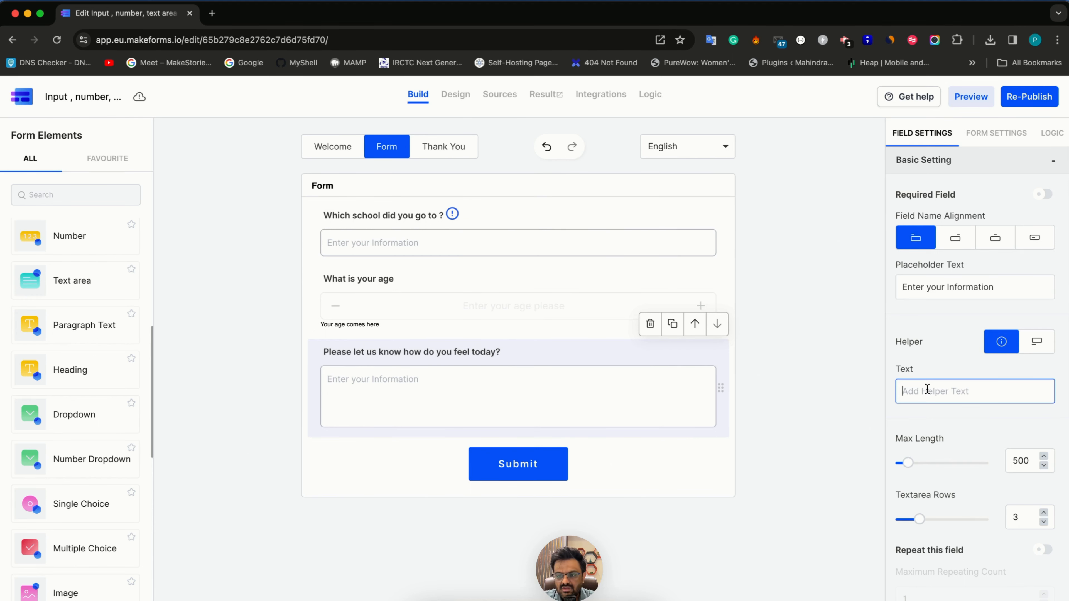
pyautogui.write('Explain in ')
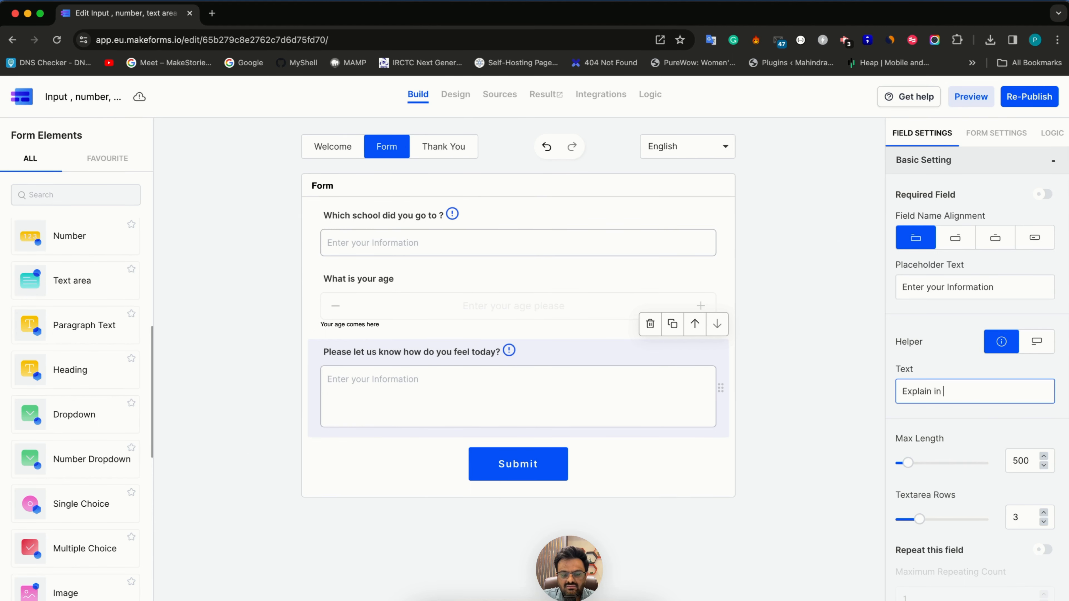
pyautogui.write('minimum')
pyautogui.hotkey('alt', 'shift', 'Left')
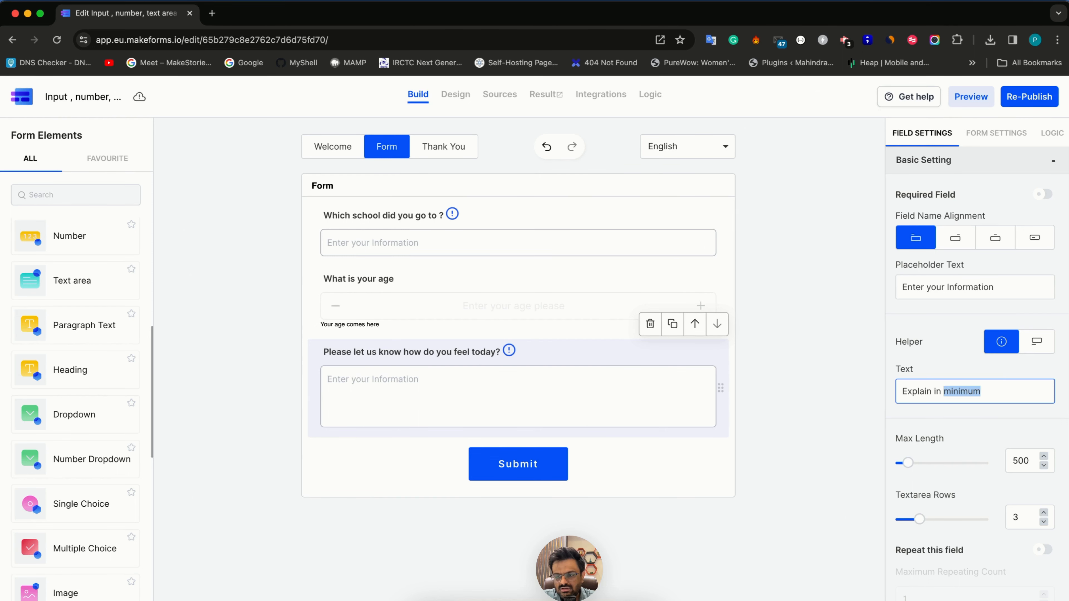
pyautogui.press('BackSpace')
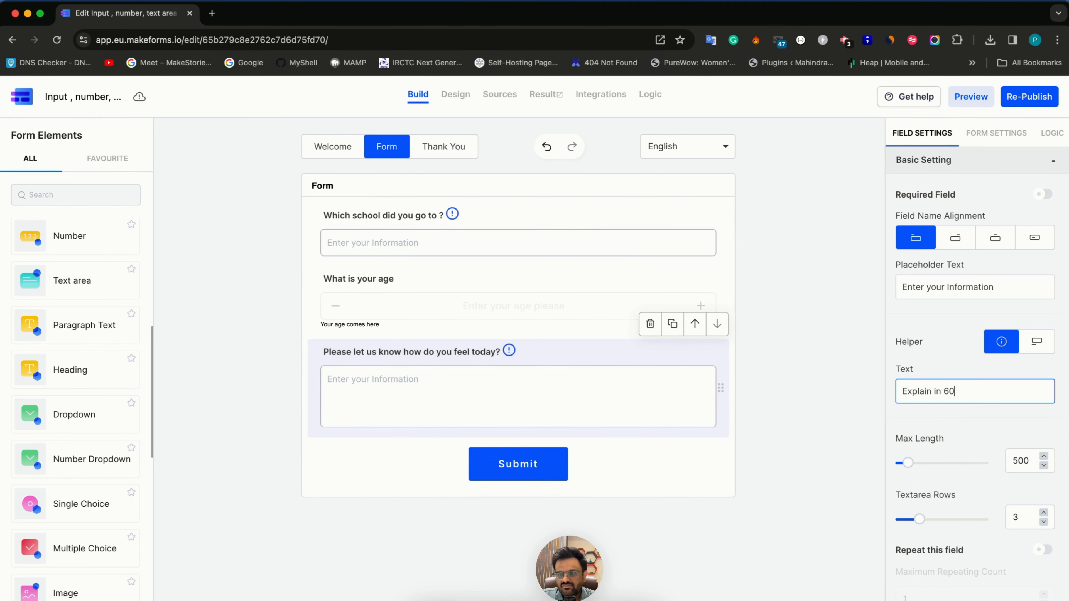
pyautogui.write('600 characters')
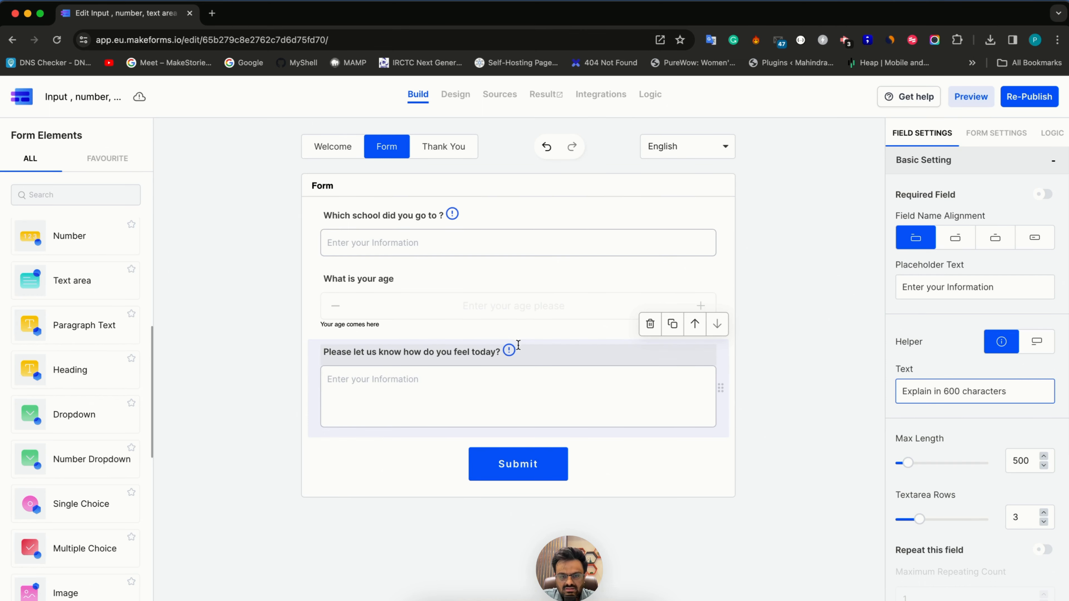
pyautogui.click(1036, 341)
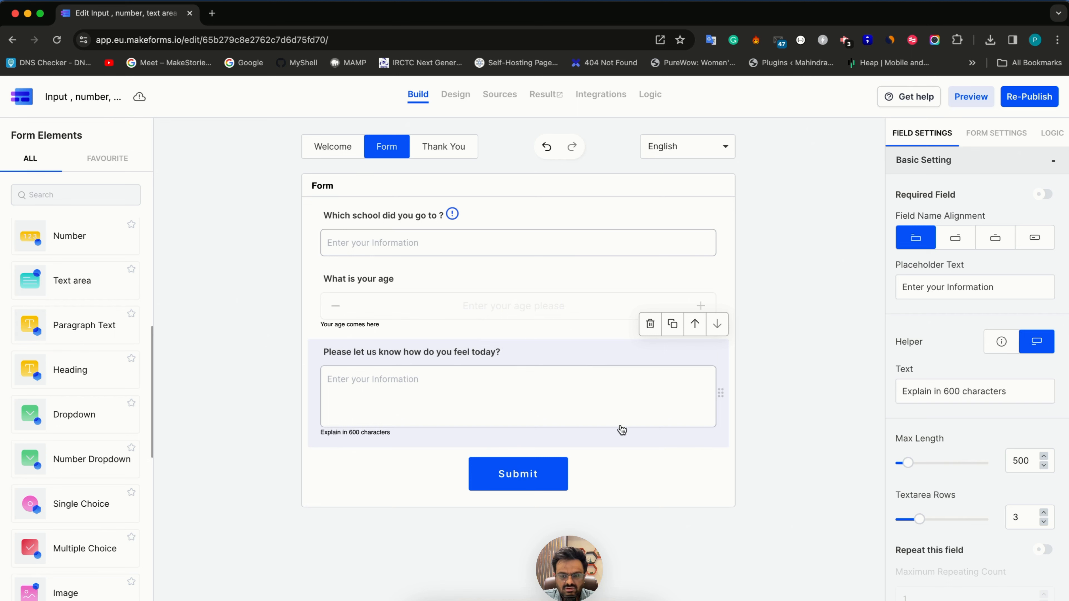
# Set the text area's maximum length to 613 and its number of rows to 10
pyautogui.scroll(-3, 925, 500)
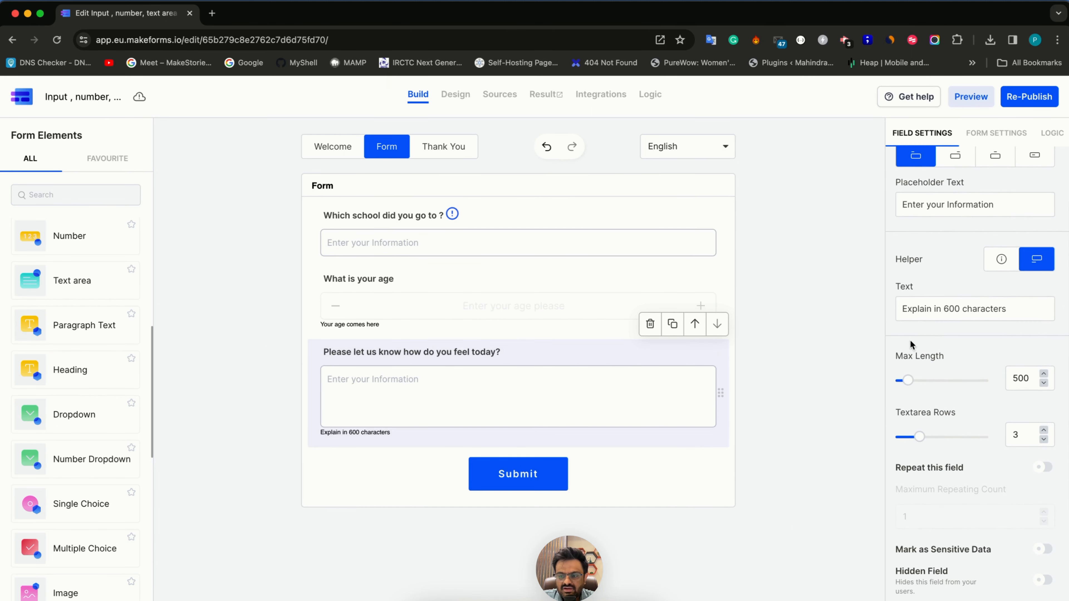
pyautogui.moveTo(908, 381)
pyautogui.mouseDown()
pyautogui.moveTo(967, 381)
pyautogui.moveTo(894, 380)
pyautogui.moveTo(910, 380)
pyautogui.mouseUp()
pyautogui.scroll(-1, 901, 482)
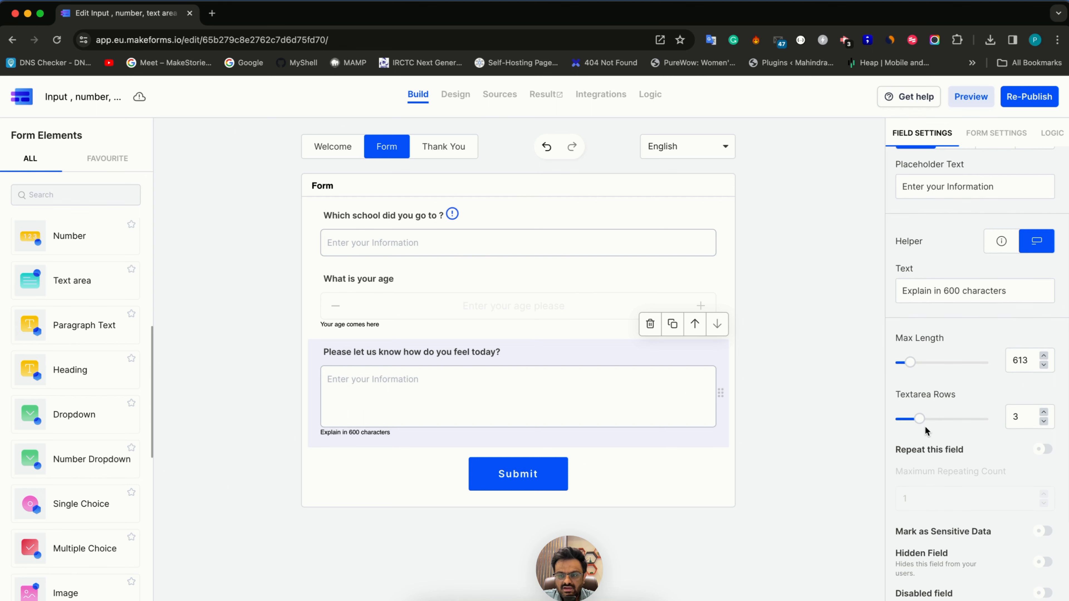
pyautogui.moveTo(920, 420); pyautogui.dragTo(992, 418)
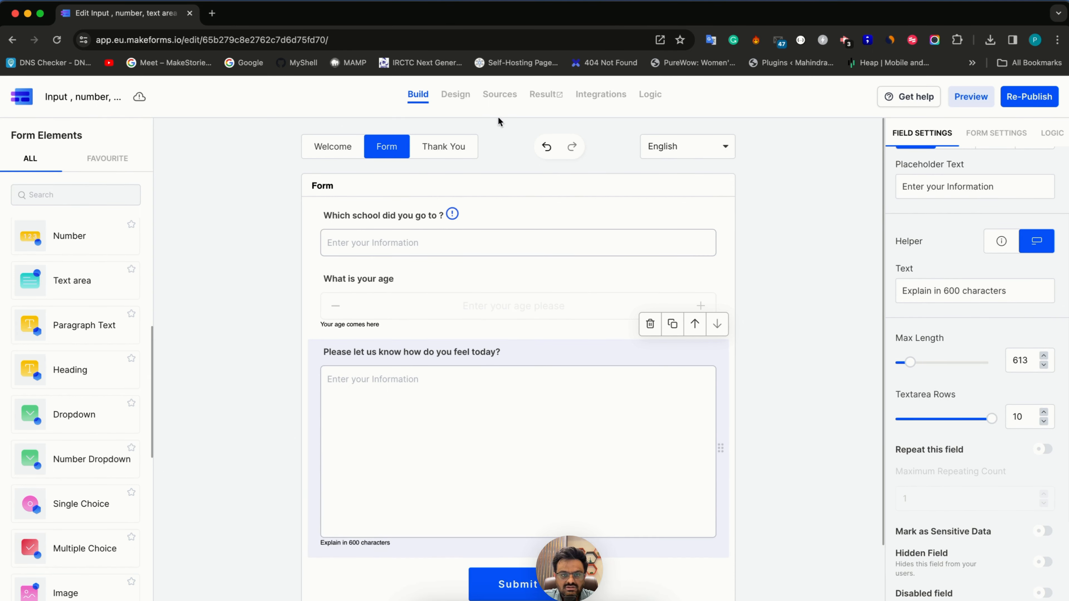
# Check the enlarged text area in the design preview, and reduce its number of rows to 3
pyautogui.click(455, 93)
pyautogui.scroll(-4, 465, 444)
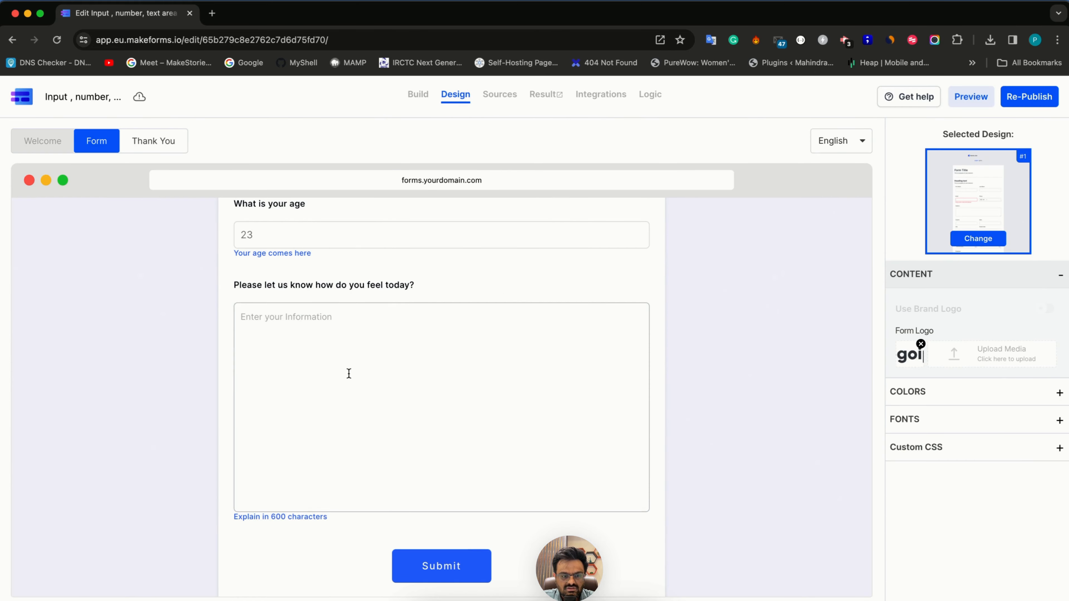
pyautogui.click(418, 94)
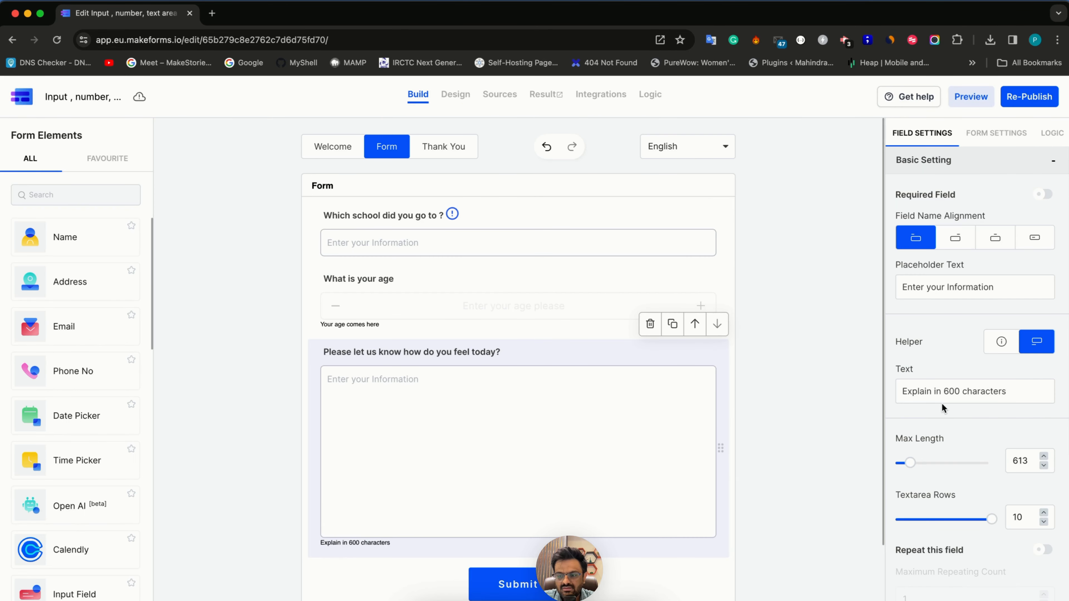
pyautogui.moveTo(992, 520); pyautogui.dragTo(933, 520)
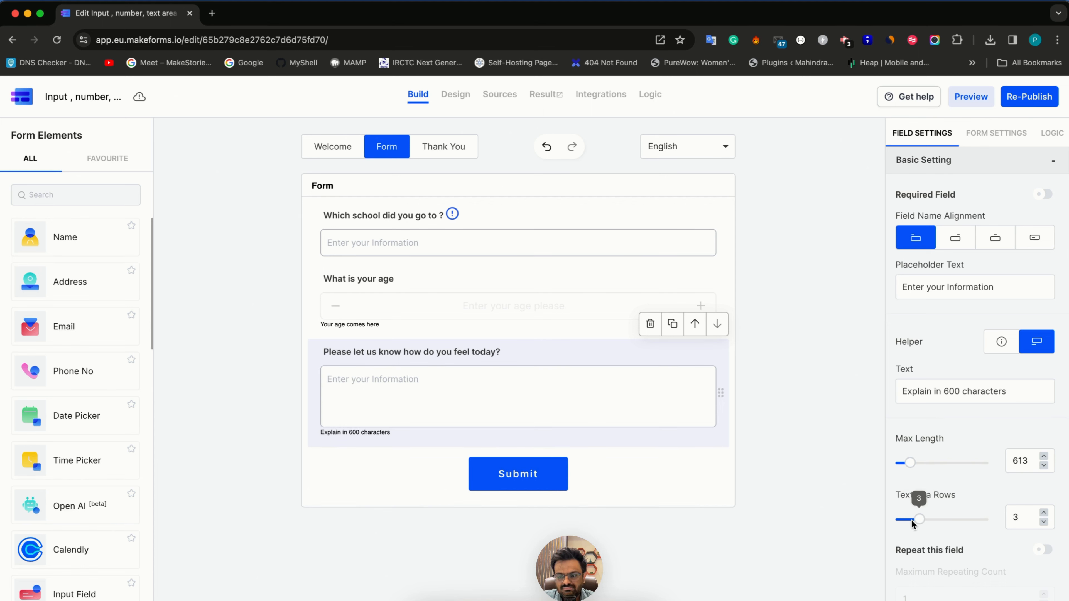
# Try out the text area's disabled and hidden field options, switching each one on and back off
pyautogui.scroll(-4, 917, 553)
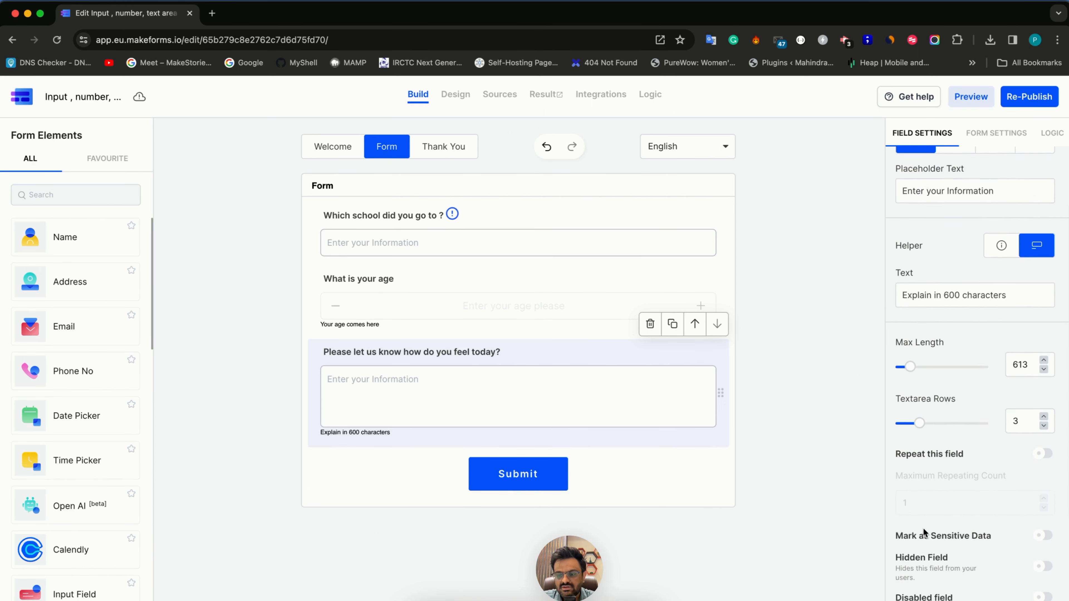
pyautogui.scroll(-5, 923, 528)
pyautogui.click(924, 512)
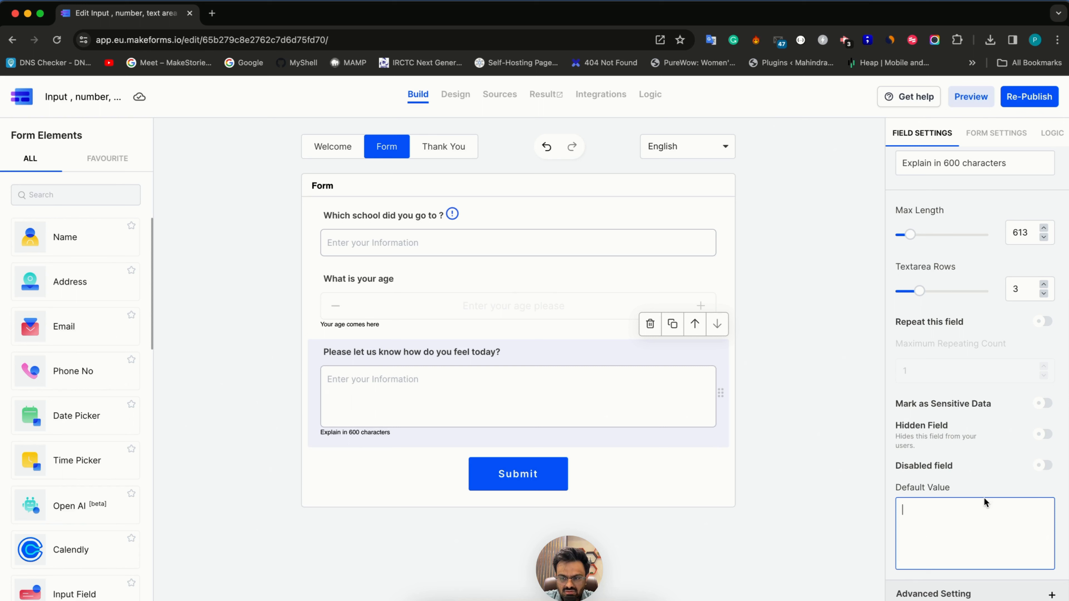
pyautogui.click(1036, 466)
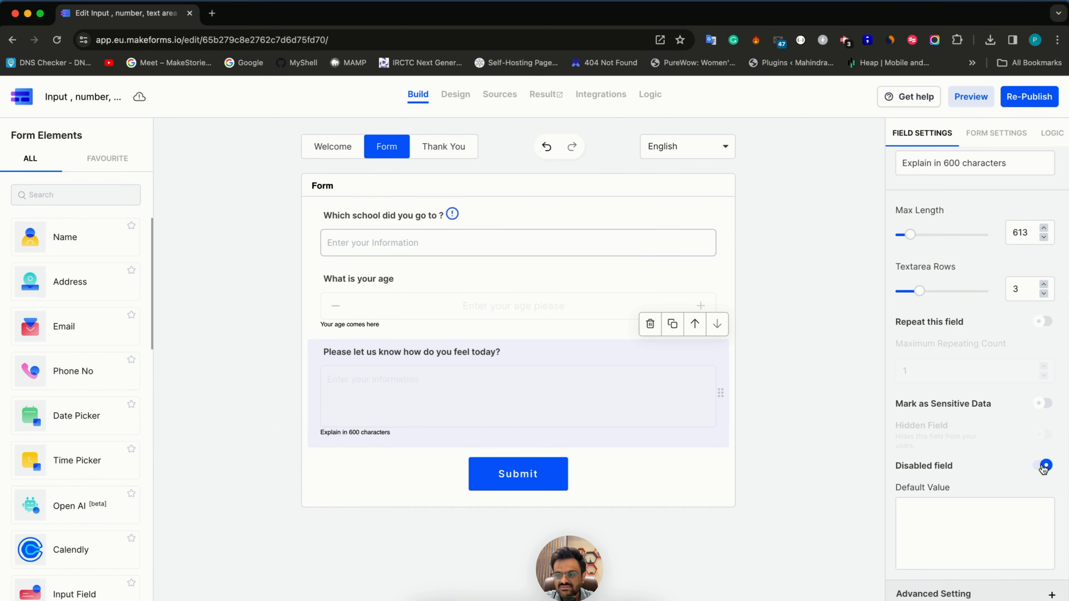
pyautogui.click(1037, 465)
pyautogui.click(1039, 436)
pyautogui.click(1041, 435)
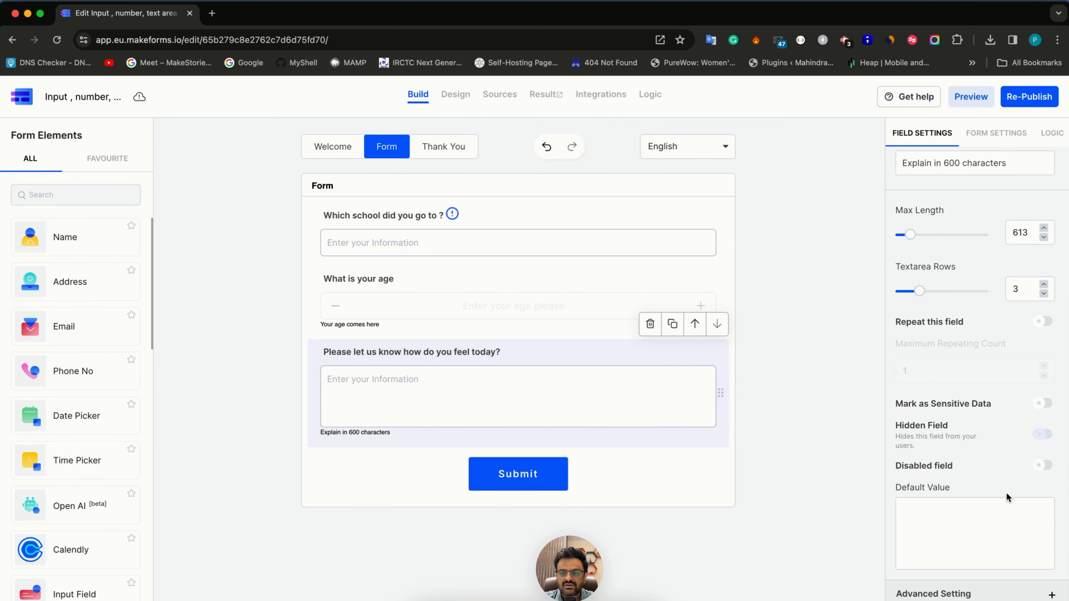
# Enable auto fill from a query parameter for the text area and name the parameter "textarea"
pyautogui.click(968, 590)
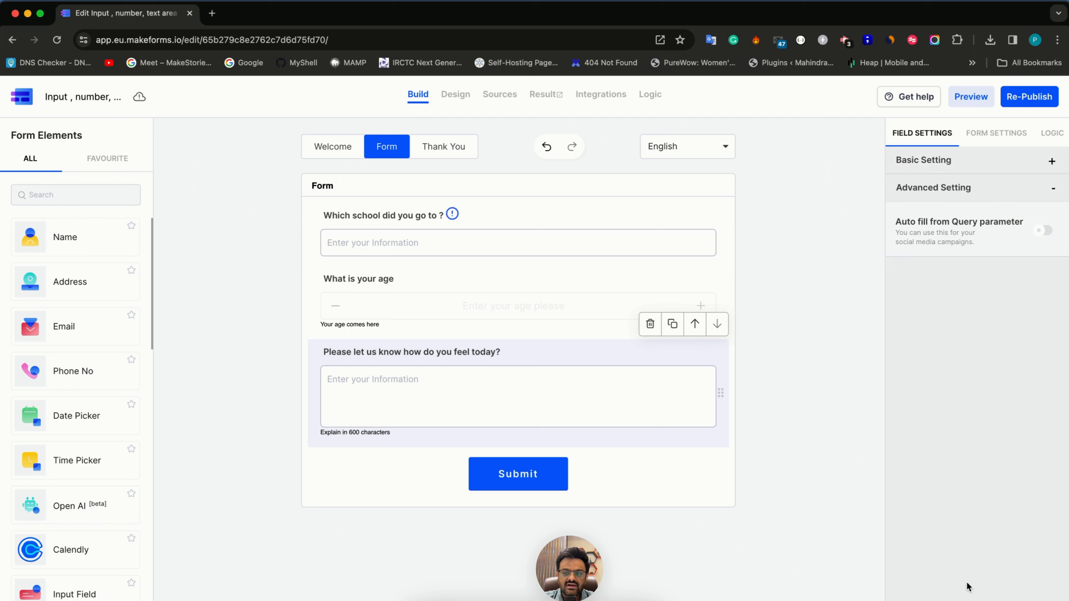
pyautogui.click(1045, 231)
pyautogui.click(995, 282)
pyautogui.write('textarea')
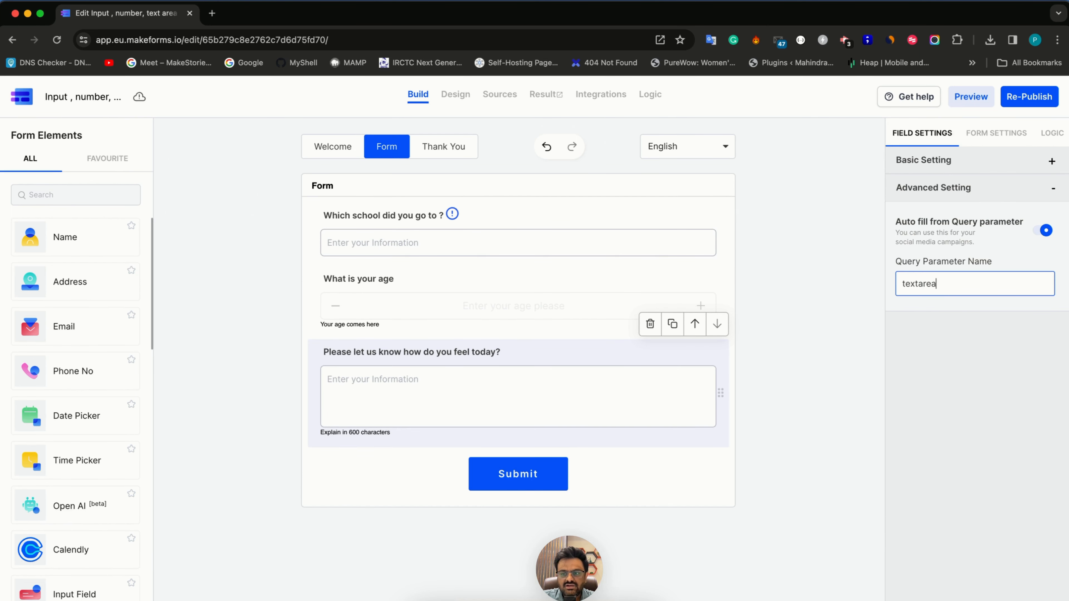
# Re-publish the form and load its default link with the query parameters age=45 and textarea=I am feeling very good today to check the prefilled fields
pyautogui.click(1038, 103)
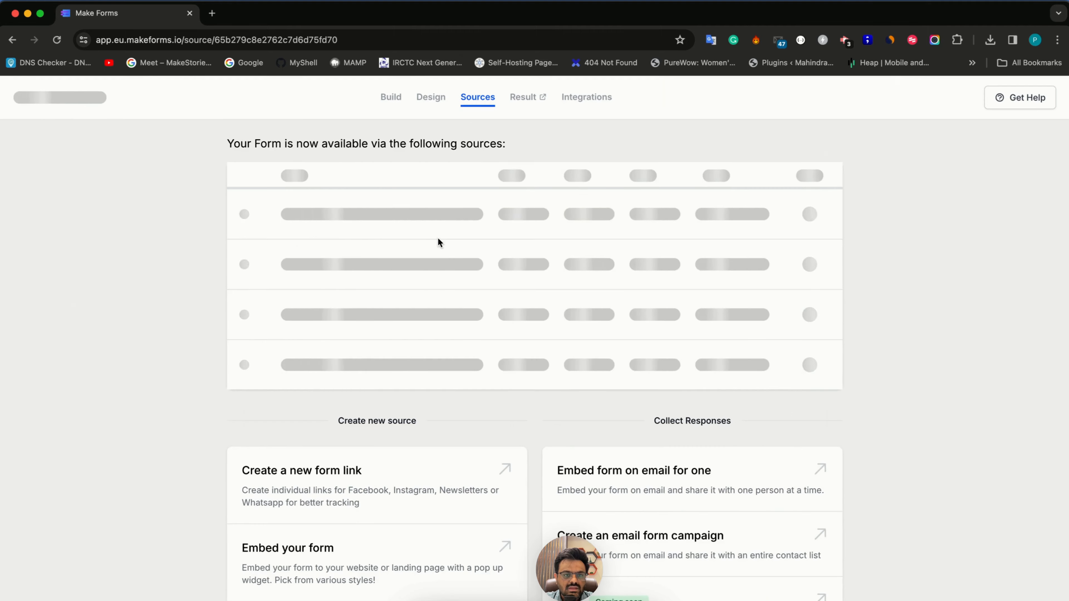
pyautogui.click(431, 220)
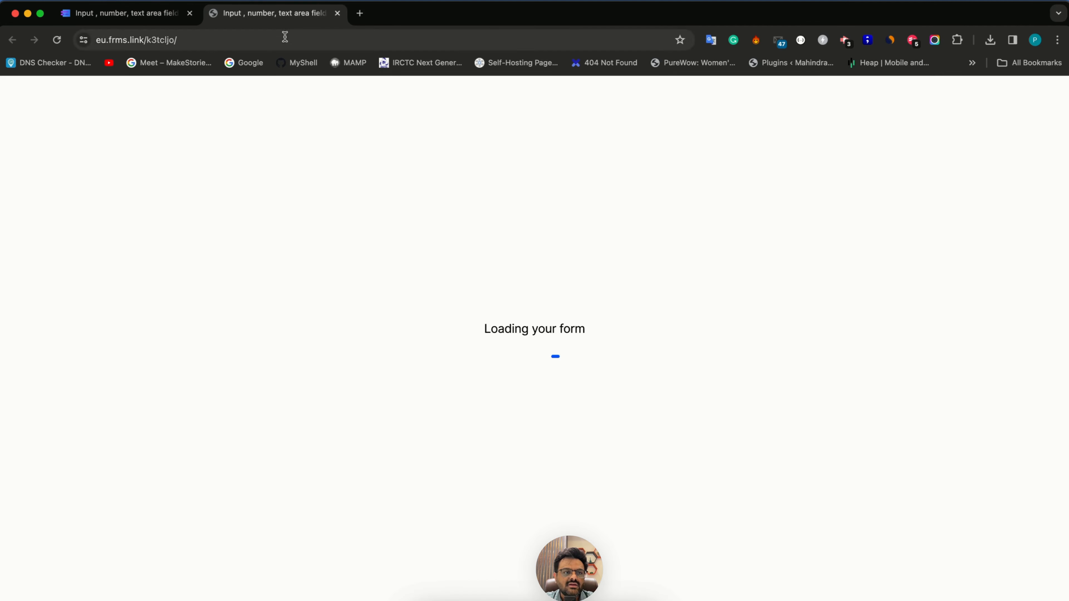
pyautogui.click(303, 38)
pyautogui.write('?age=45')
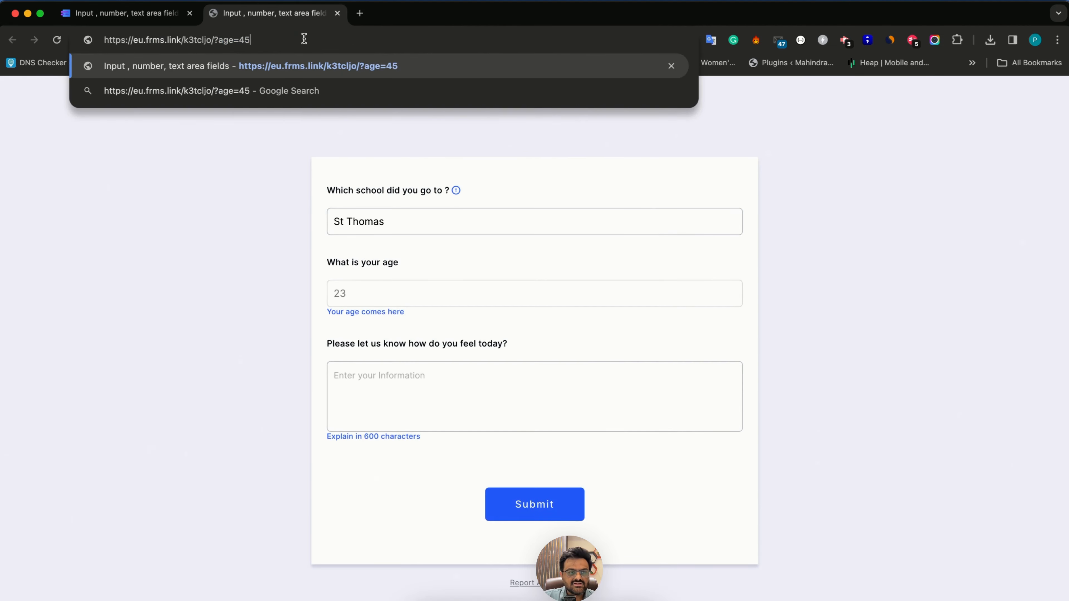
pyautogui.write('&texta')
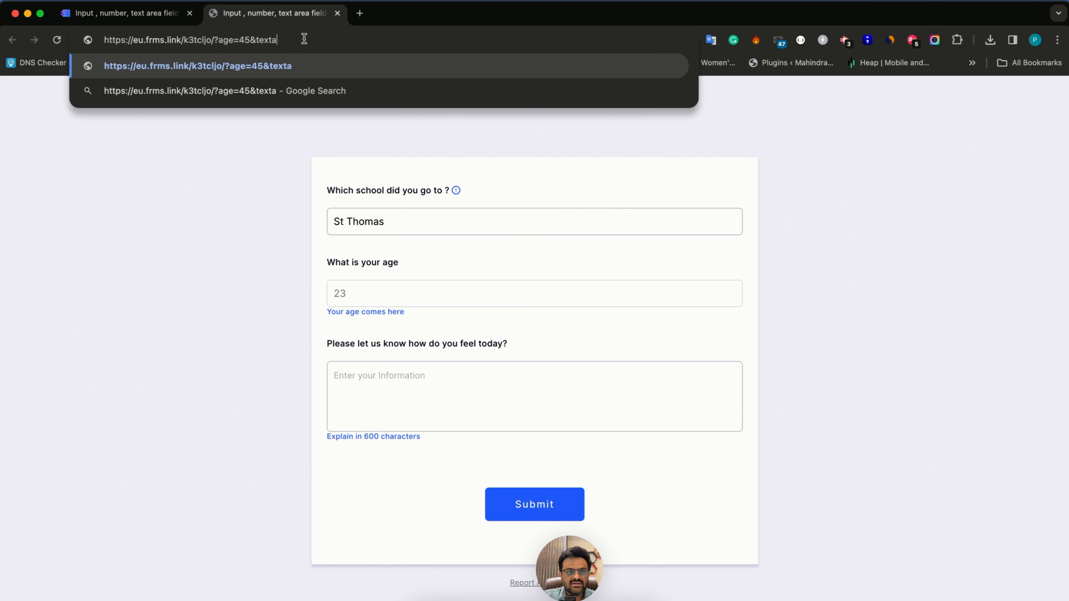
pyautogui.write('rea=I am feeling very good today')
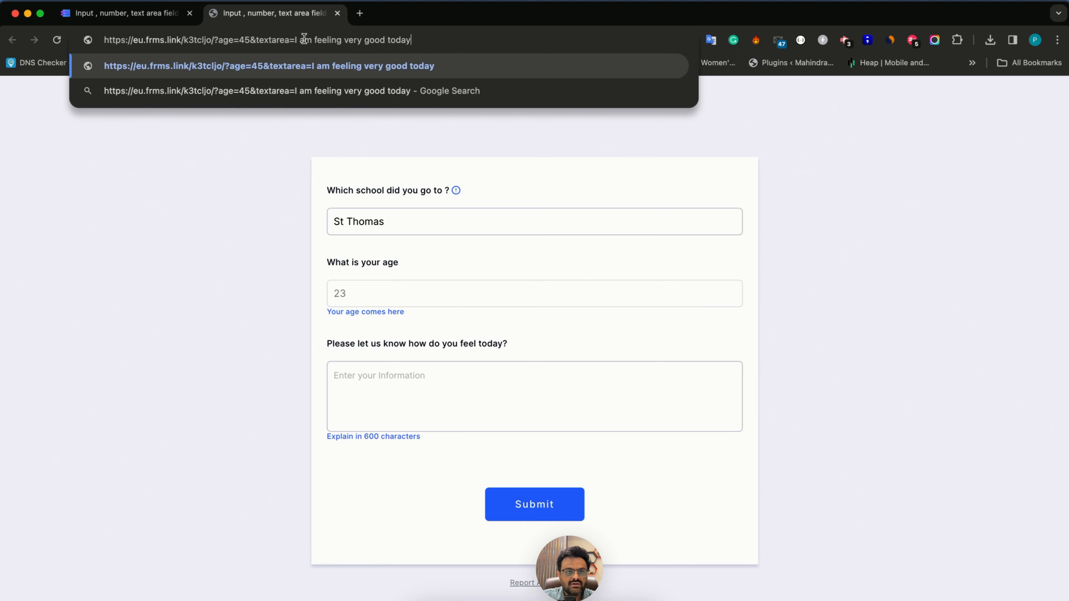
pyautogui.press('Return')
pyautogui.moveTo(334, 376); pyautogui.dragTo(436, 375)
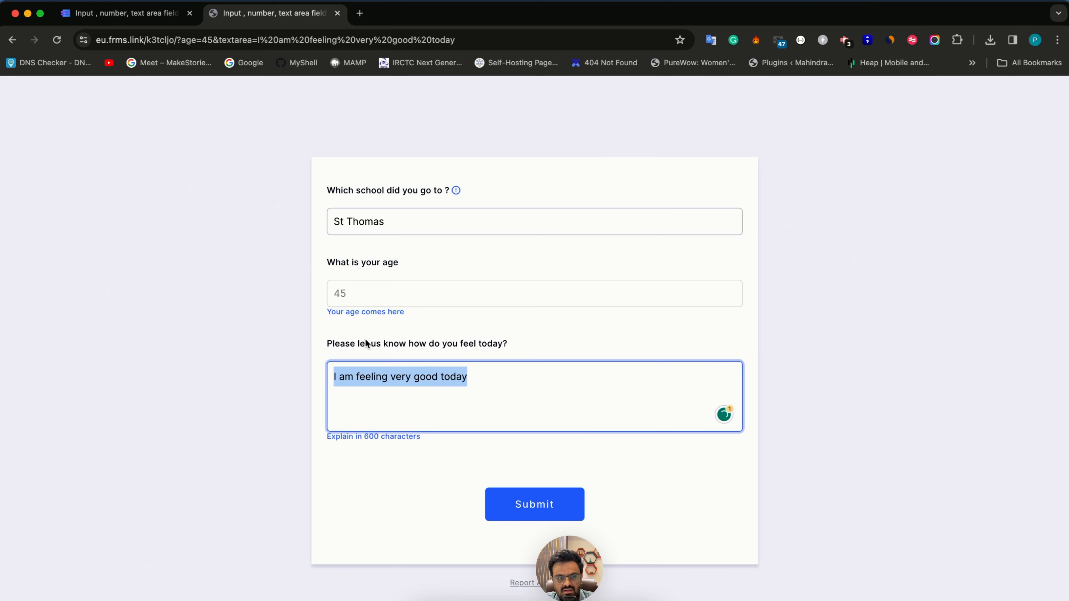
# Return to the form builder and look through the available form elements, including the dropdown and choice fields
pyautogui.hotkey('ctrl', 'shift', 'Tab')
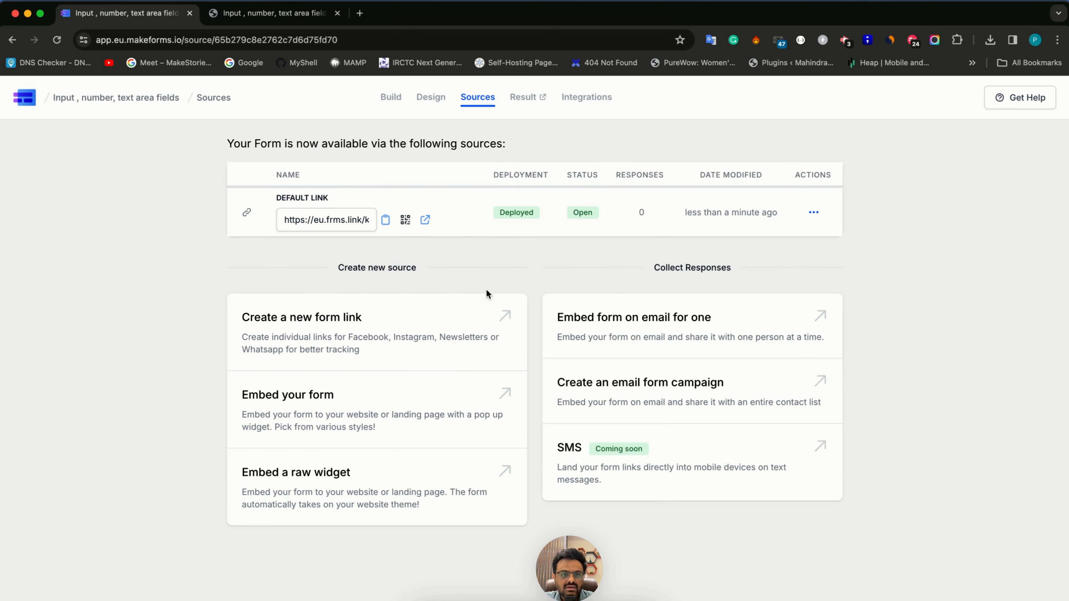
pyautogui.click(392, 94)
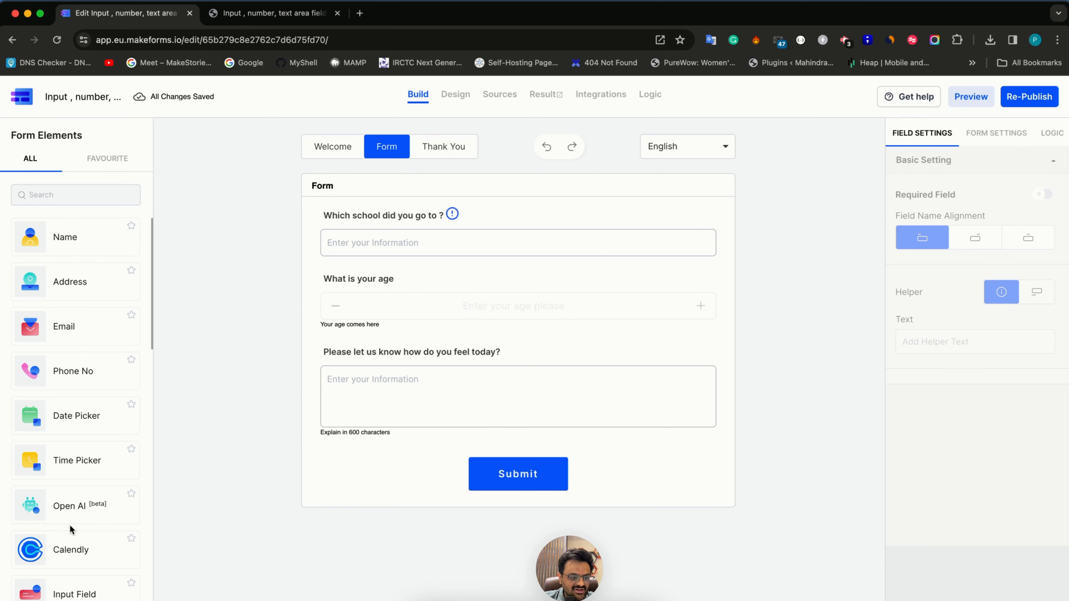
pyautogui.scroll(-6, 70, 524)
pyautogui.scroll(-2, 70, 526)
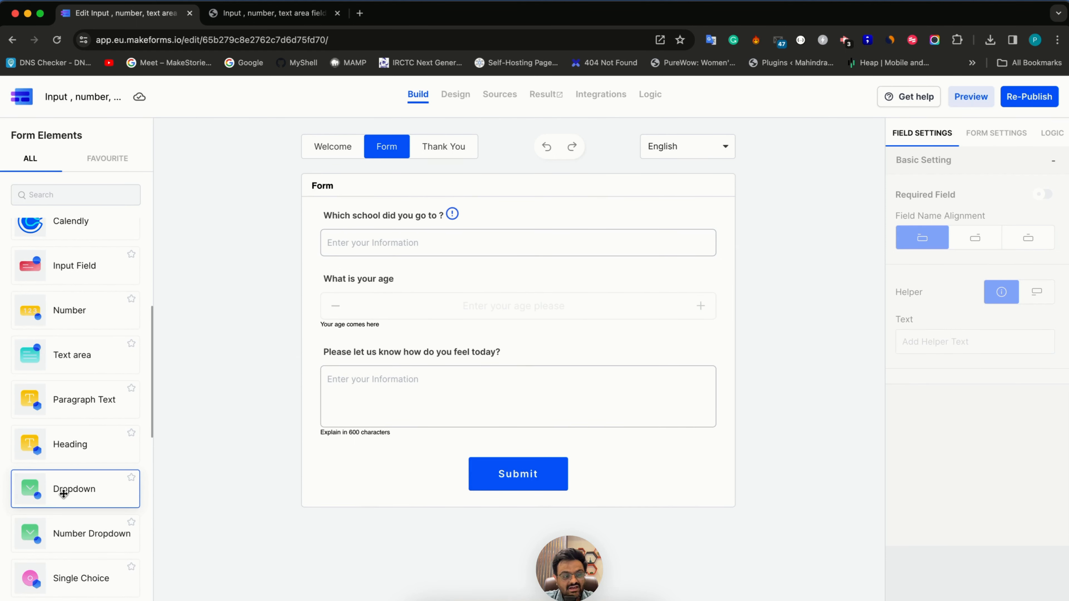
pyautogui.scroll(-3, 68, 493)
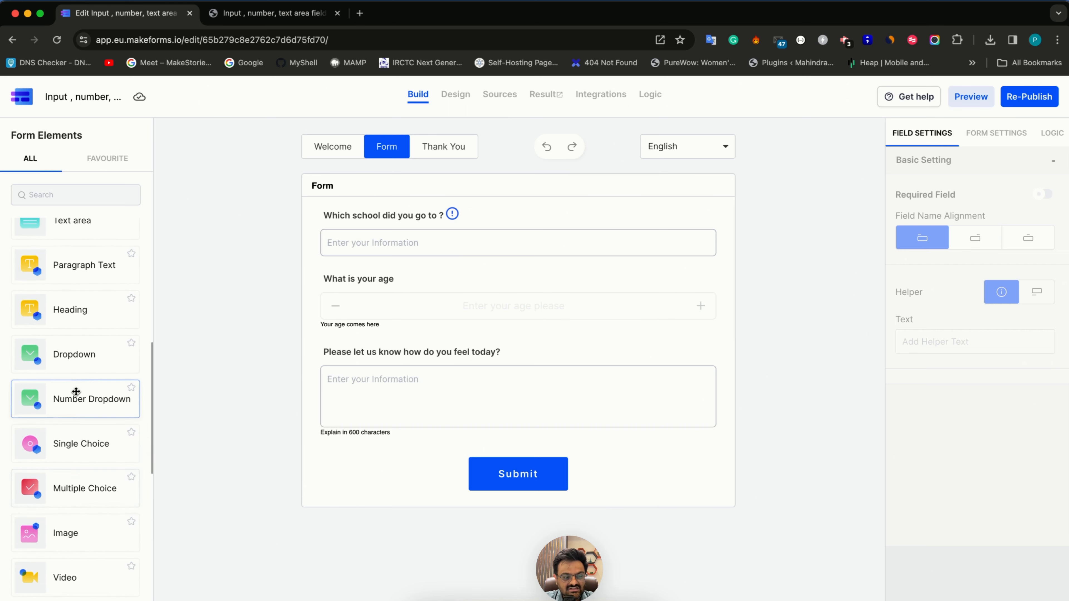